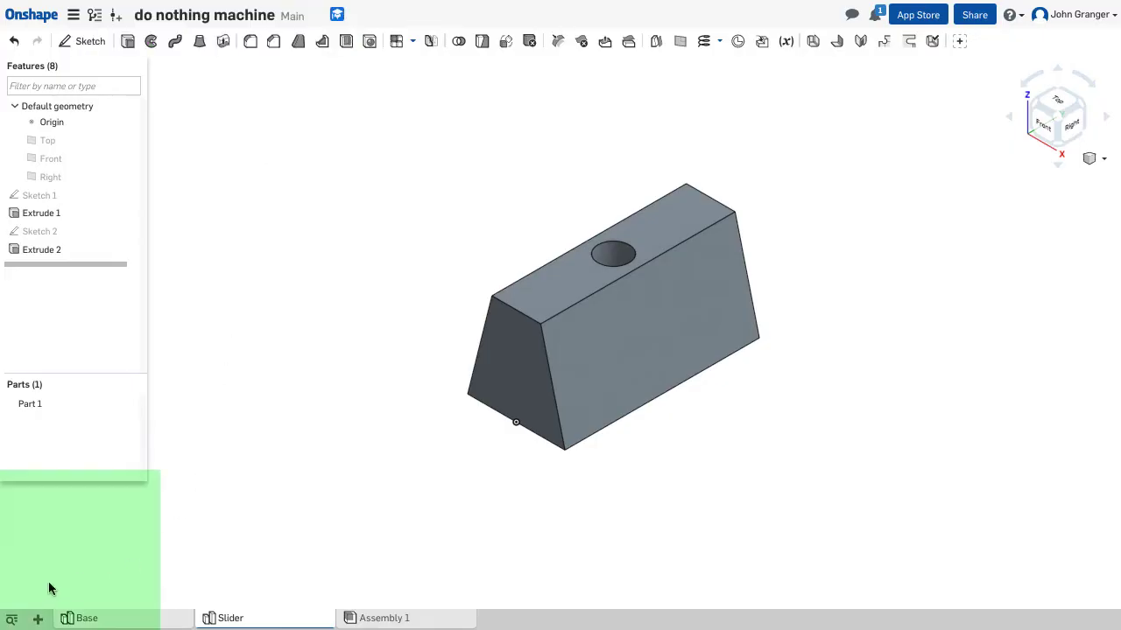
Create a new Part Studio and start Sketch 1 on the Top plane, viewed normal to it.
{"action": "left_click", "coordinate": [38, 619]}
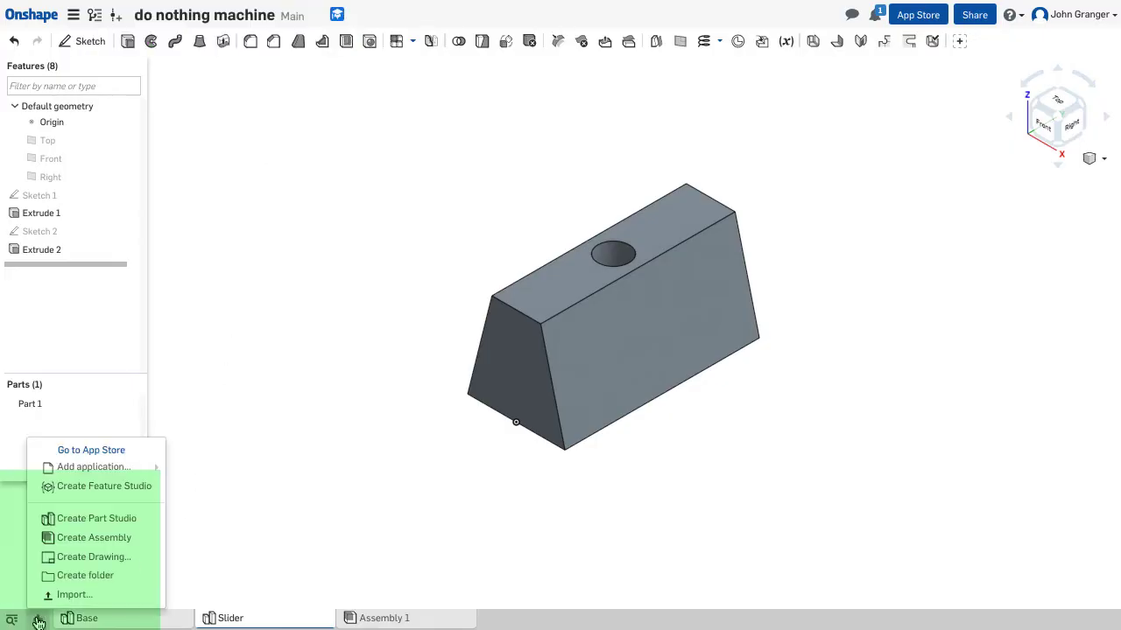
{"action": "left_click", "coordinate": [77, 520]}
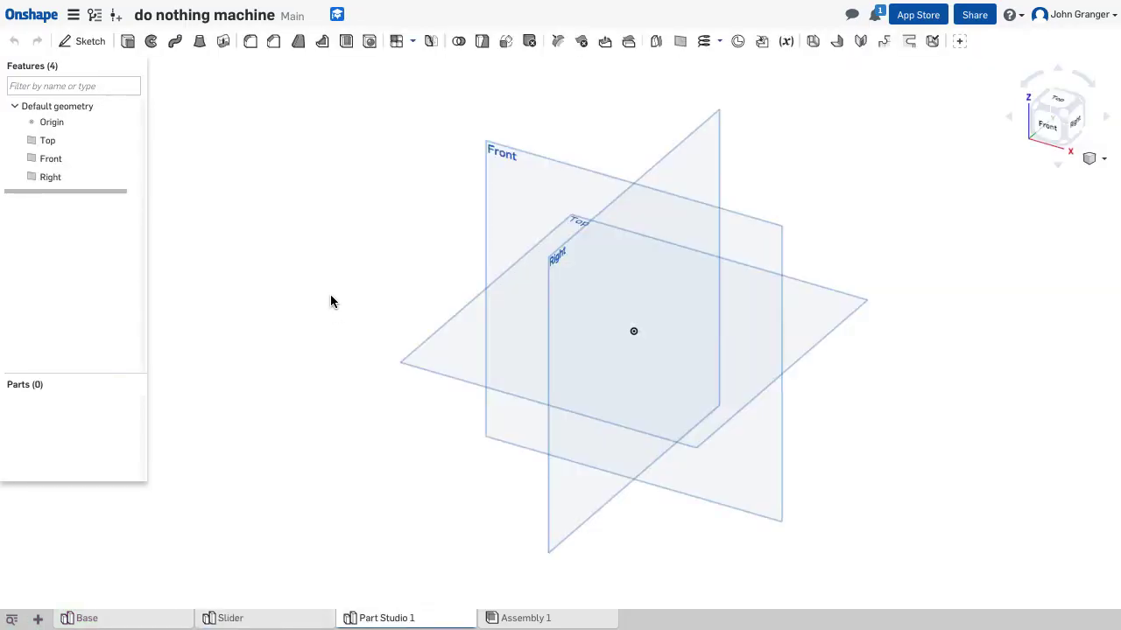
{"action": "left_click", "coordinate": [88, 43]}
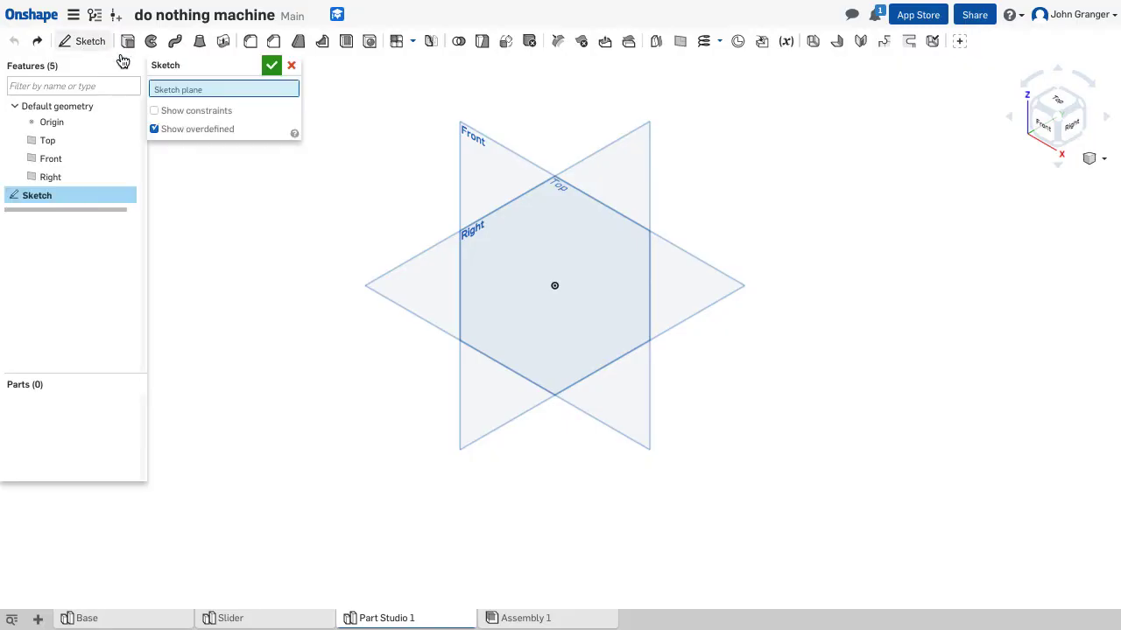
{"action": "left_click", "coordinate": [426, 280]}
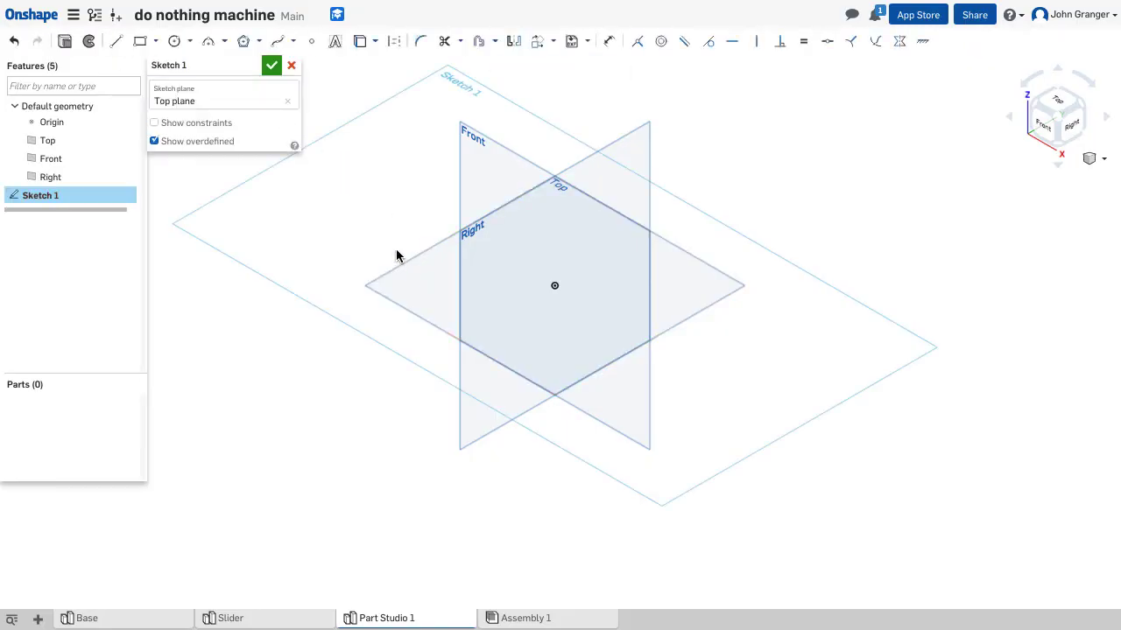
{"action": "right_click", "coordinate": [198, 312]}
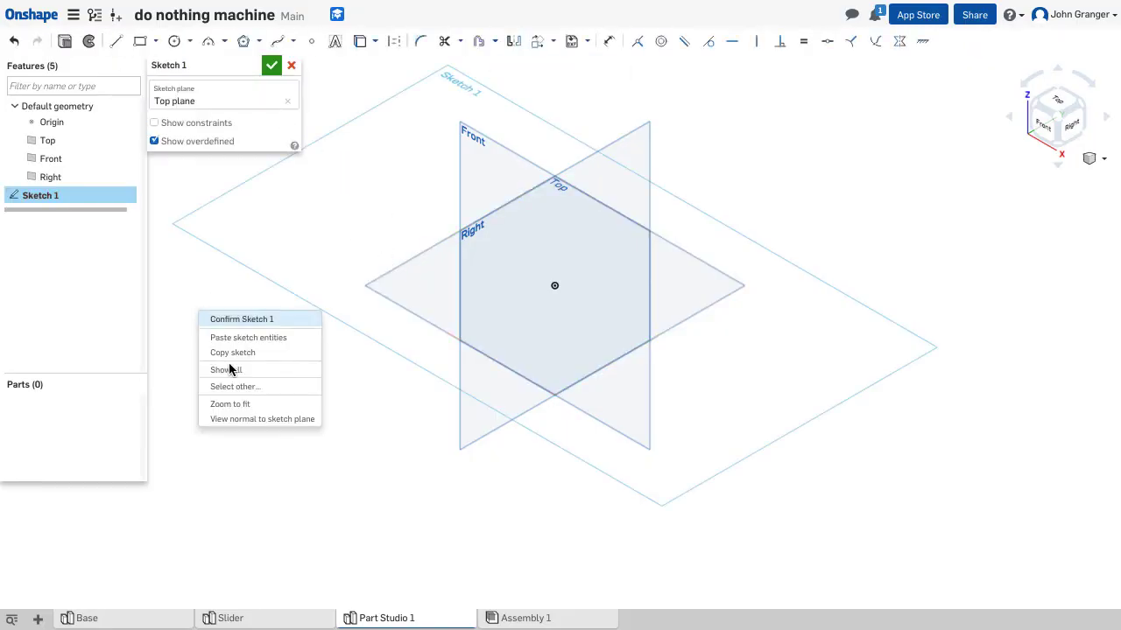
{"action": "left_click", "coordinate": [254, 420]}
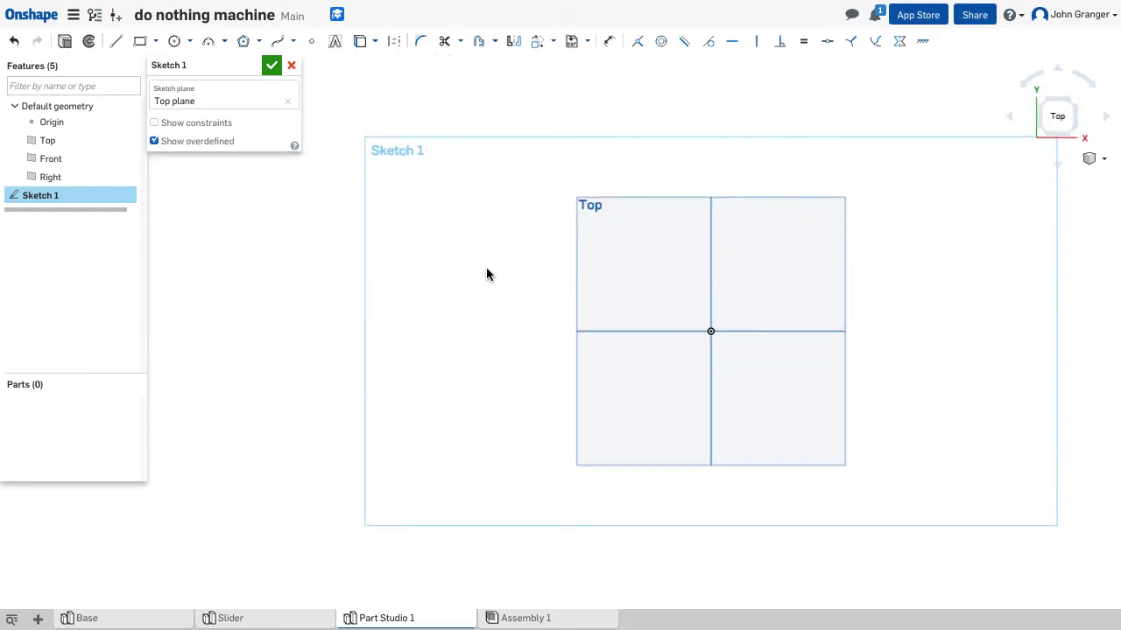
{"action": "middle_click_drag", "start_coordinate": [487, 271], "coordinate": [295, 262]}
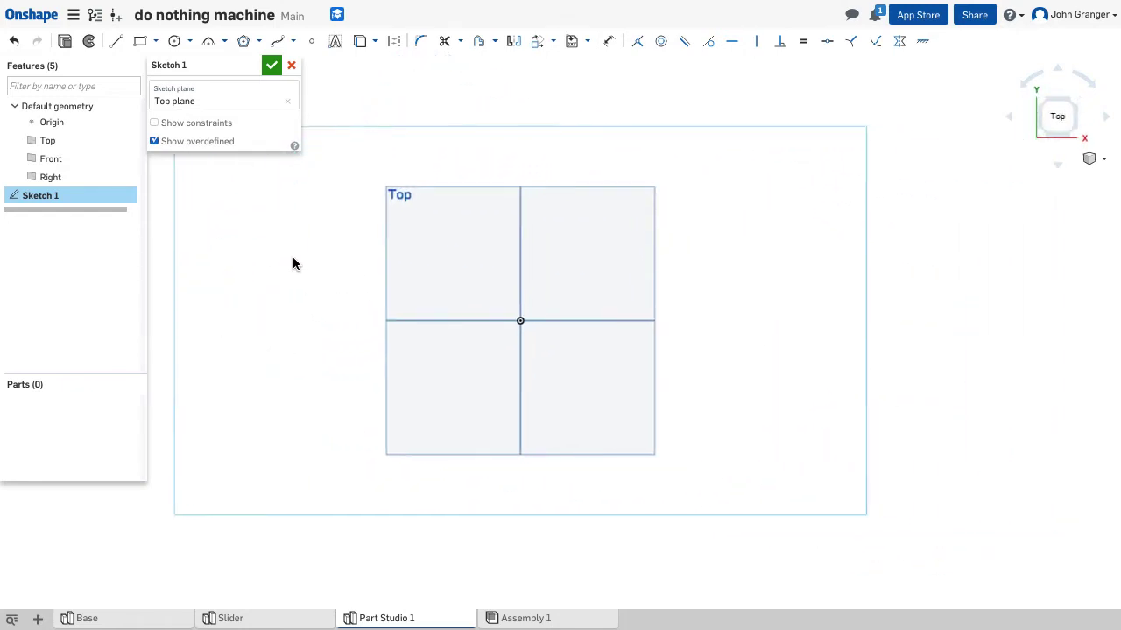
Draw a corner rectangle from the origin, 200 long by 18 high.
{"action": "left_click", "coordinate": [155, 41]}
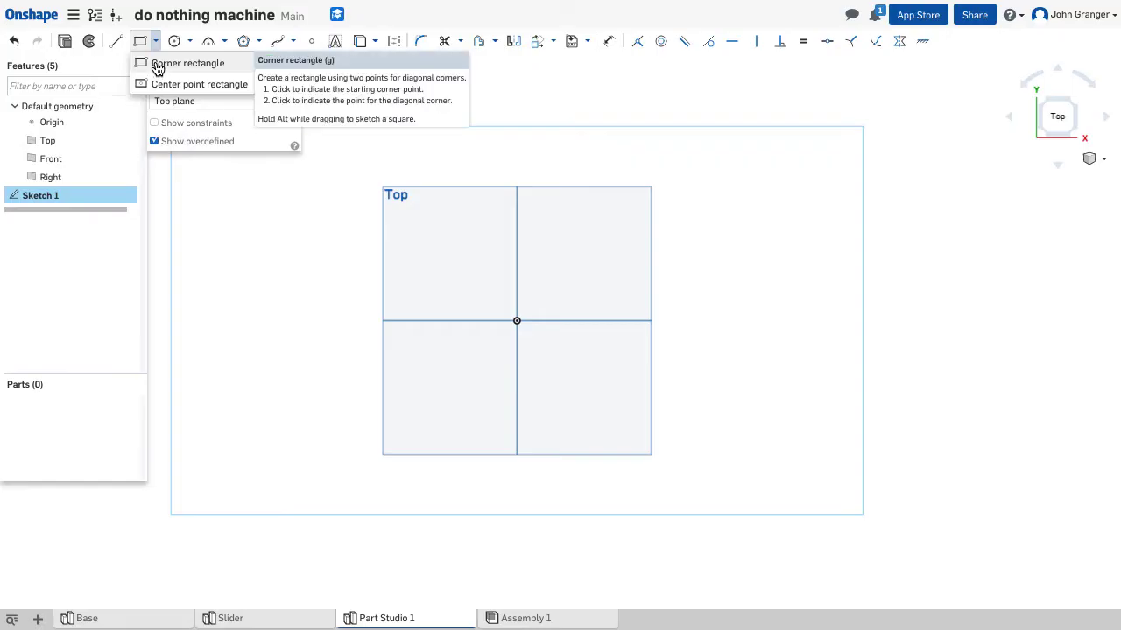
{"action": "left_click", "coordinate": [158, 68]}
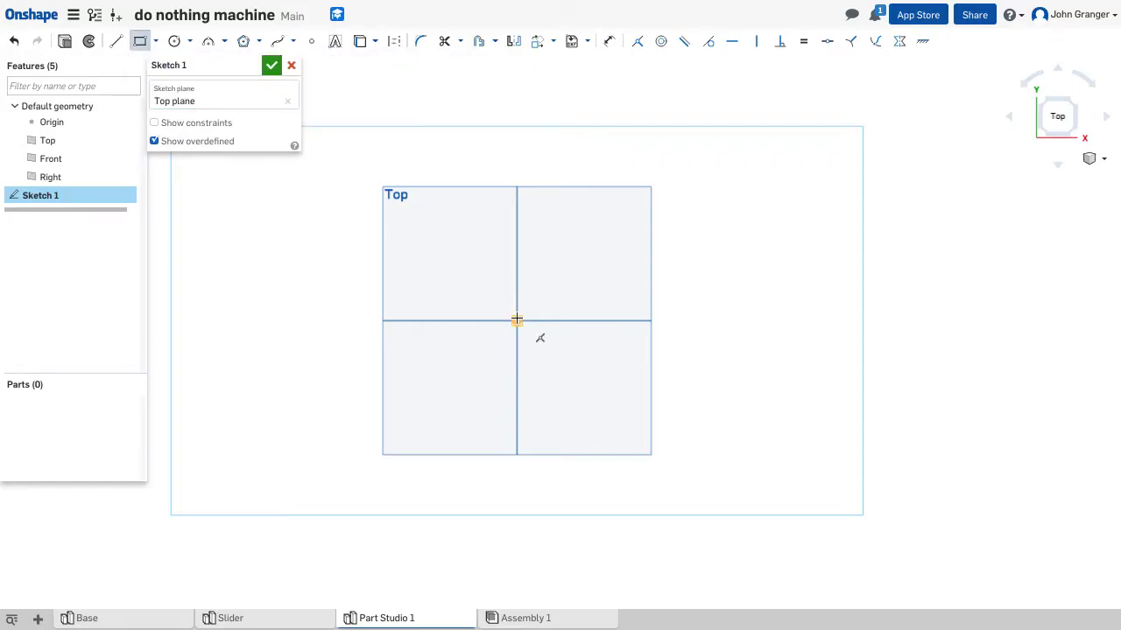
{"action": "left_click", "coordinate": [516, 321]}
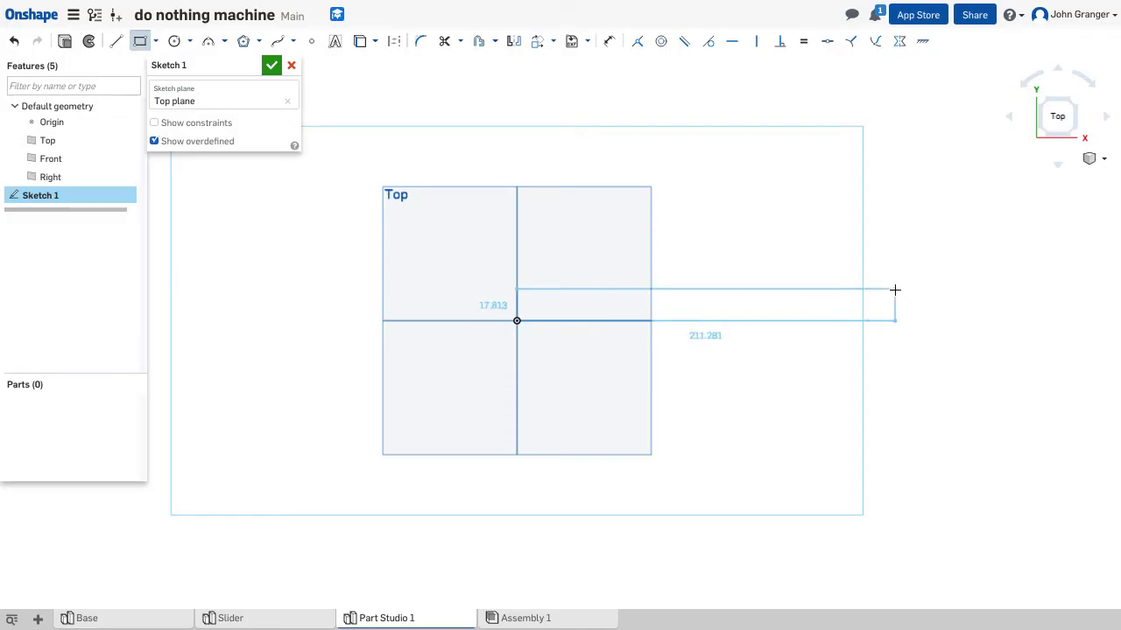
{"action": "left_click", "coordinate": [899, 285]}
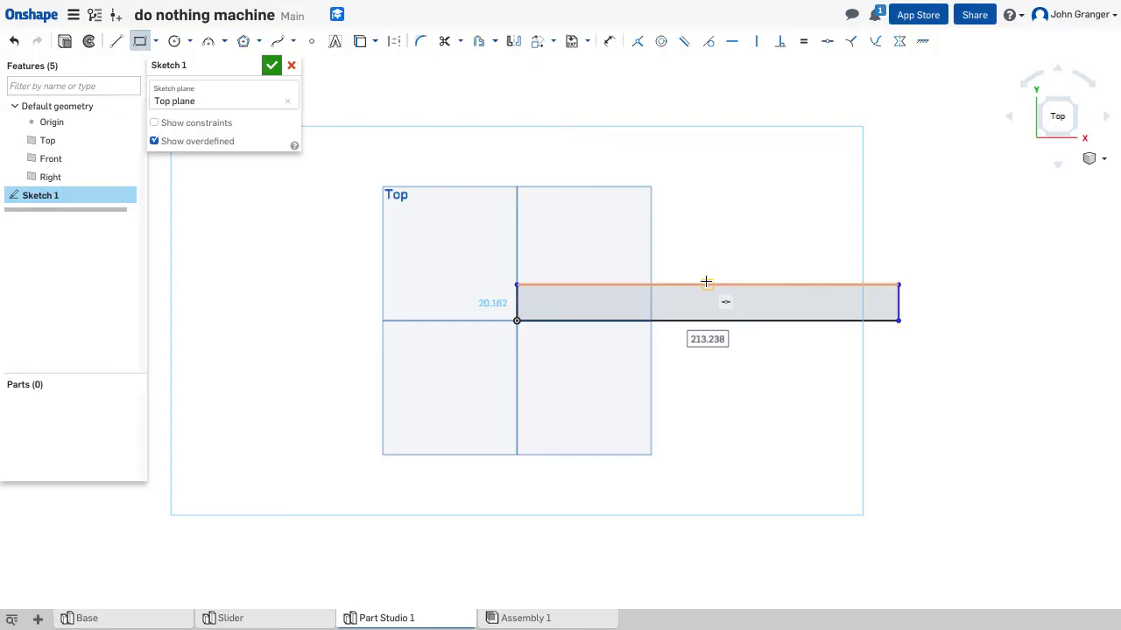
{"action": "type", "text": "20"}
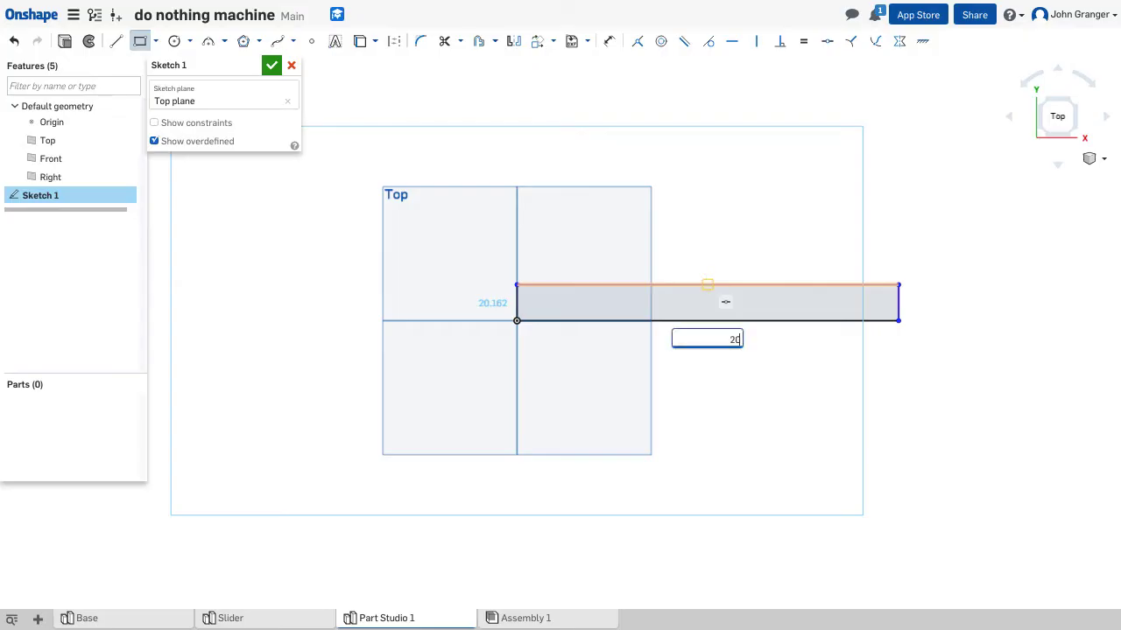
{"action": "type", "text": "0"}
{"action": "key", "text": "Return"}
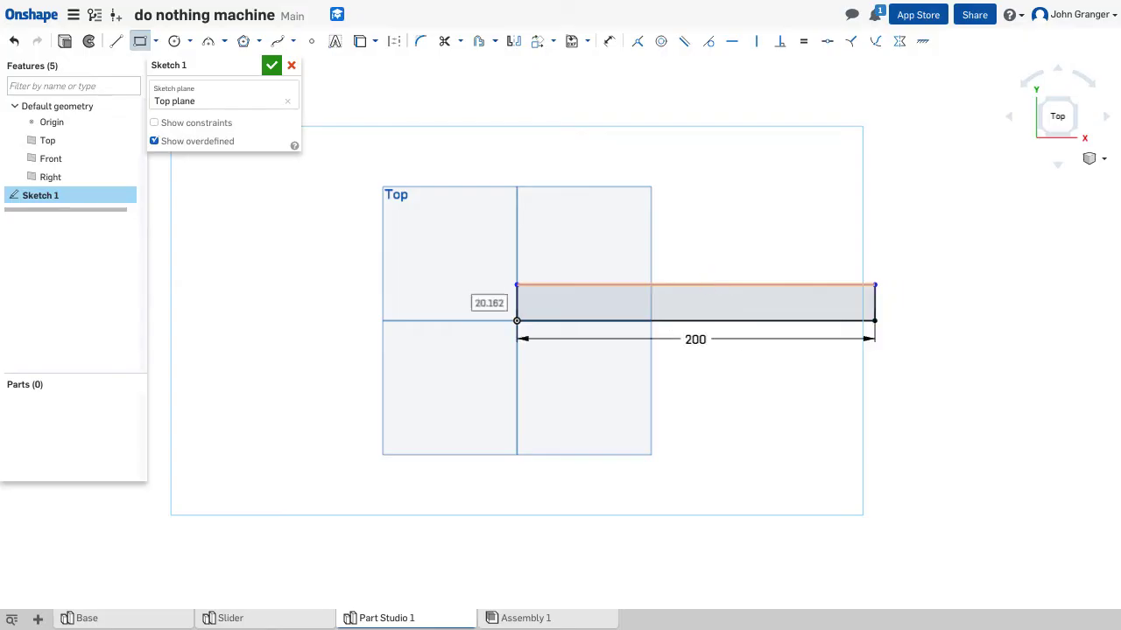
{"action": "type", "text": "18"}
{"action": "key", "text": "Return"}
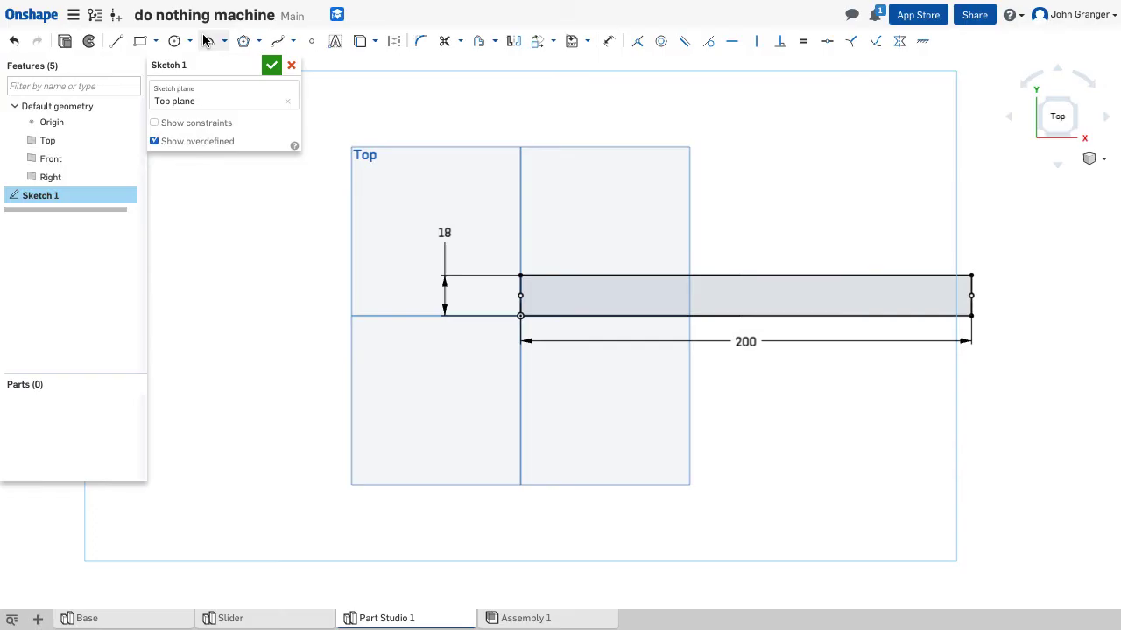
Place three center-point circles on the rectangle's midline near the left end, middle and right end.
{"action": "left_click", "coordinate": [189, 41]}
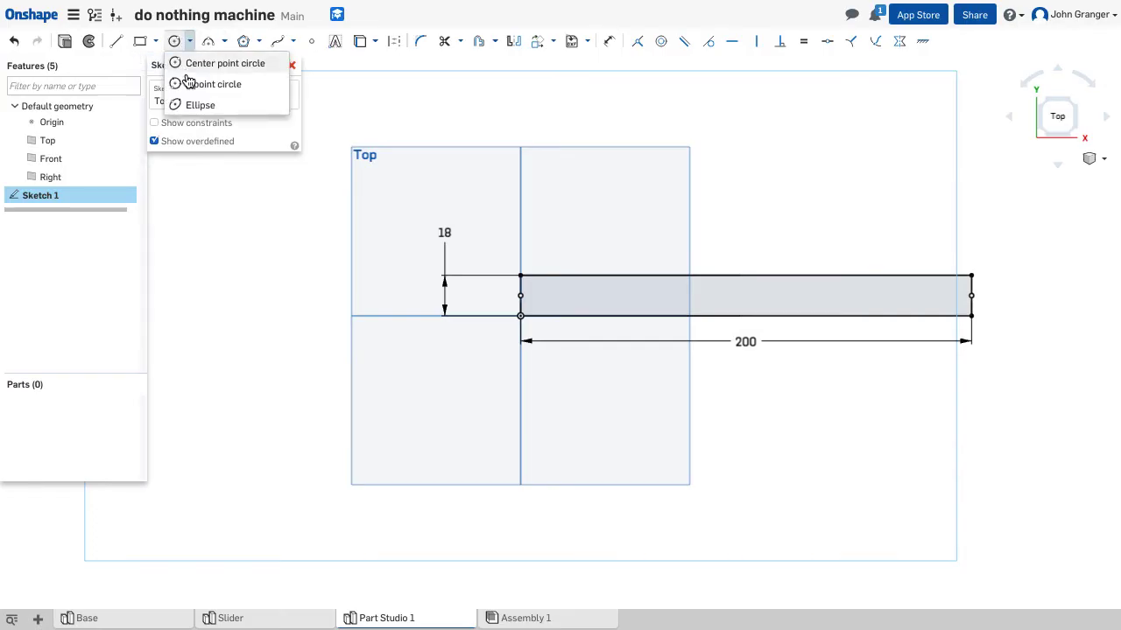
{"action": "left_click", "coordinate": [188, 63]}
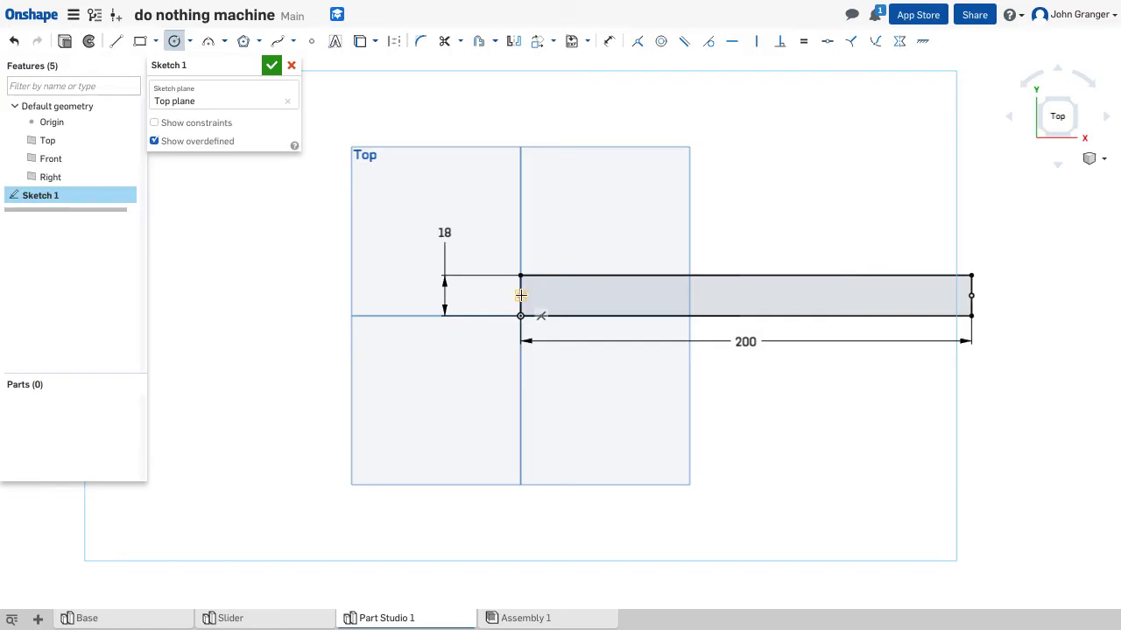
{"action": "scroll", "coordinate": [521, 296], "scroll_direction": "up", "scroll_amount": 3}
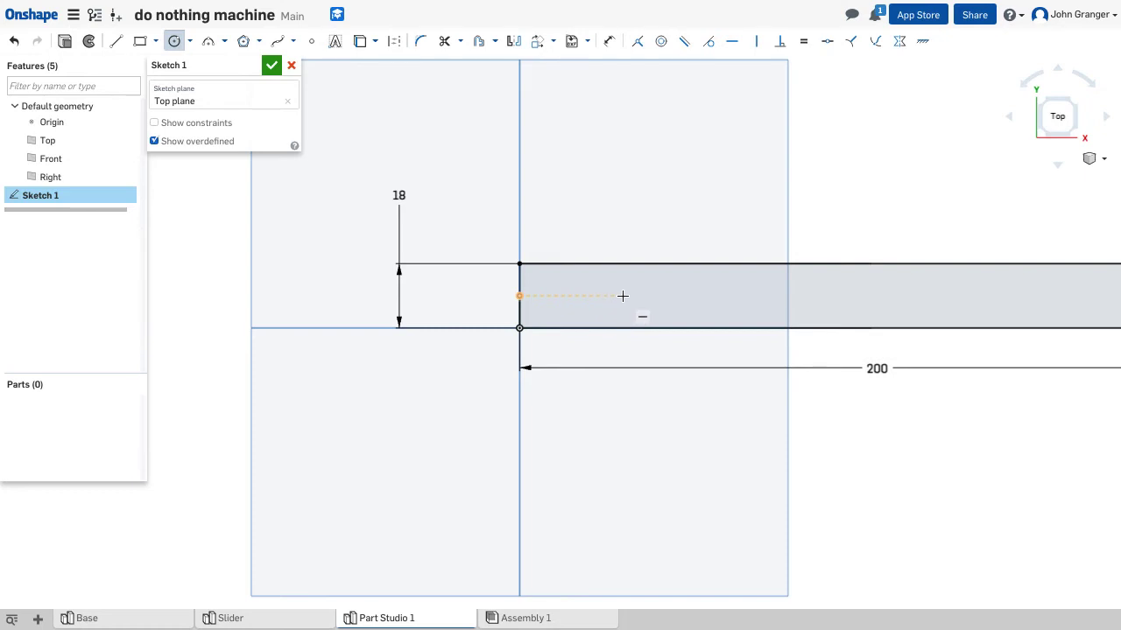
{"action": "left_click", "coordinate": [623, 296]}
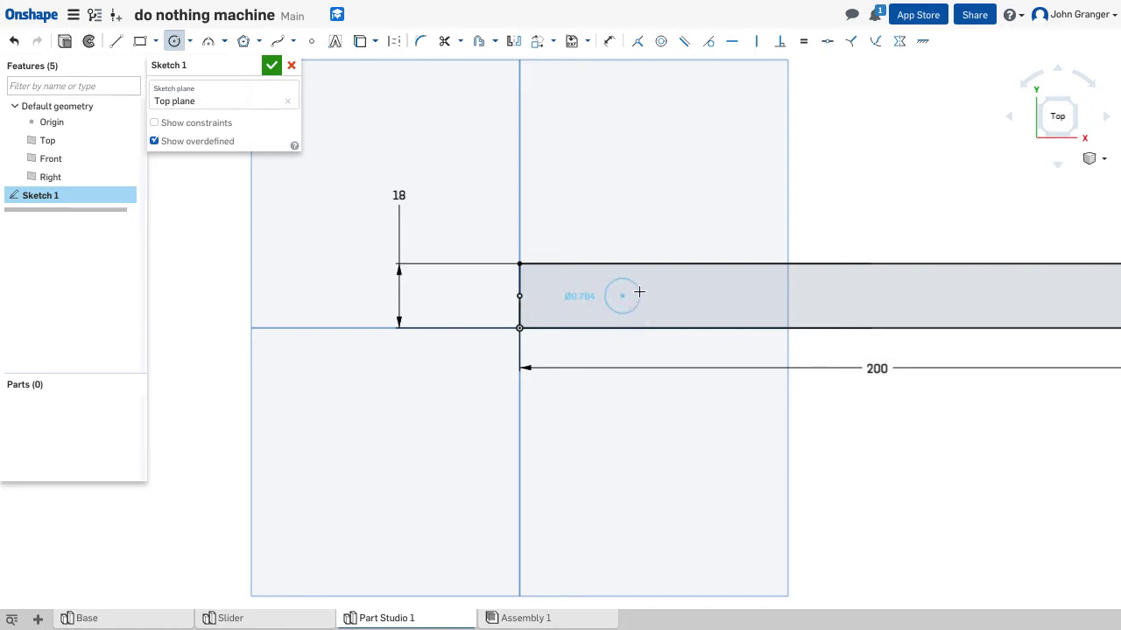
{"action": "left_click", "coordinate": [636, 293]}
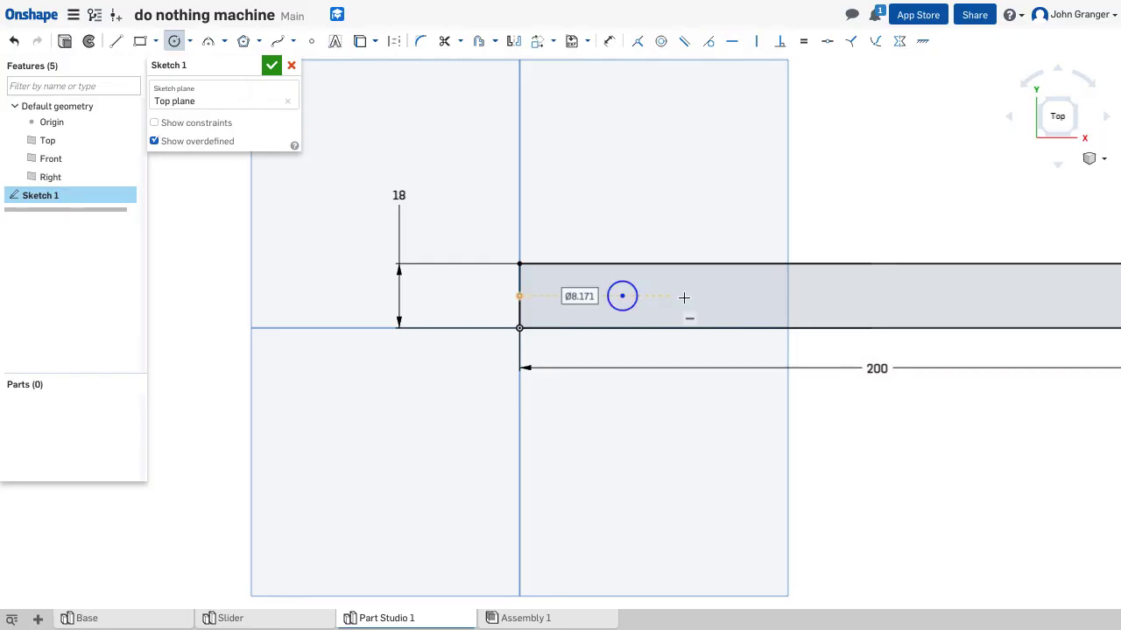
{"action": "left_click", "coordinate": [862, 296]}
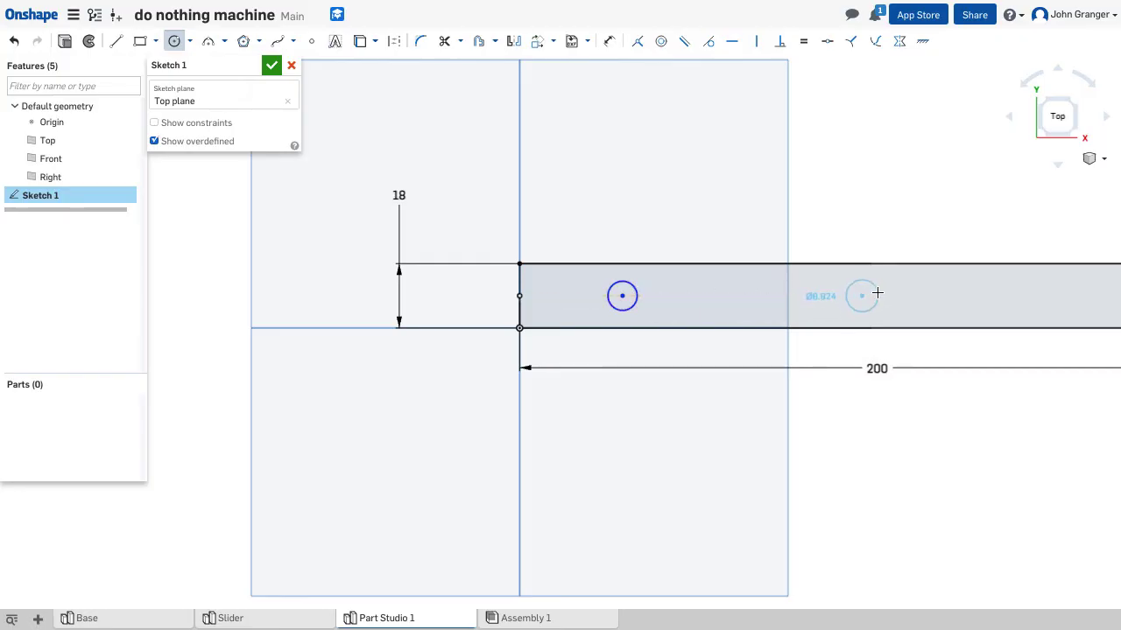
{"action": "left_click", "coordinate": [877, 292]}
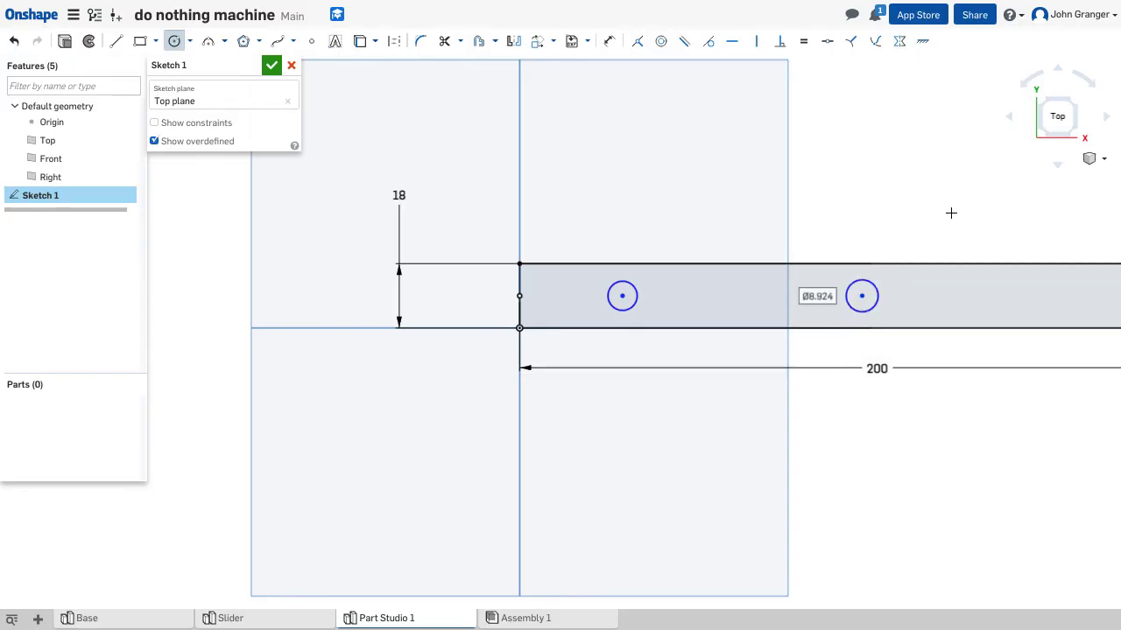
{"action": "mouse_move", "coordinate": [951, 213]}
{"action": "middle_mouse_down"}
{"action": "mouse_move", "coordinate": [621, 237]}
{"action": "mouse_move", "coordinate": [631, 218]}
{"action": "middle_mouse_up"}
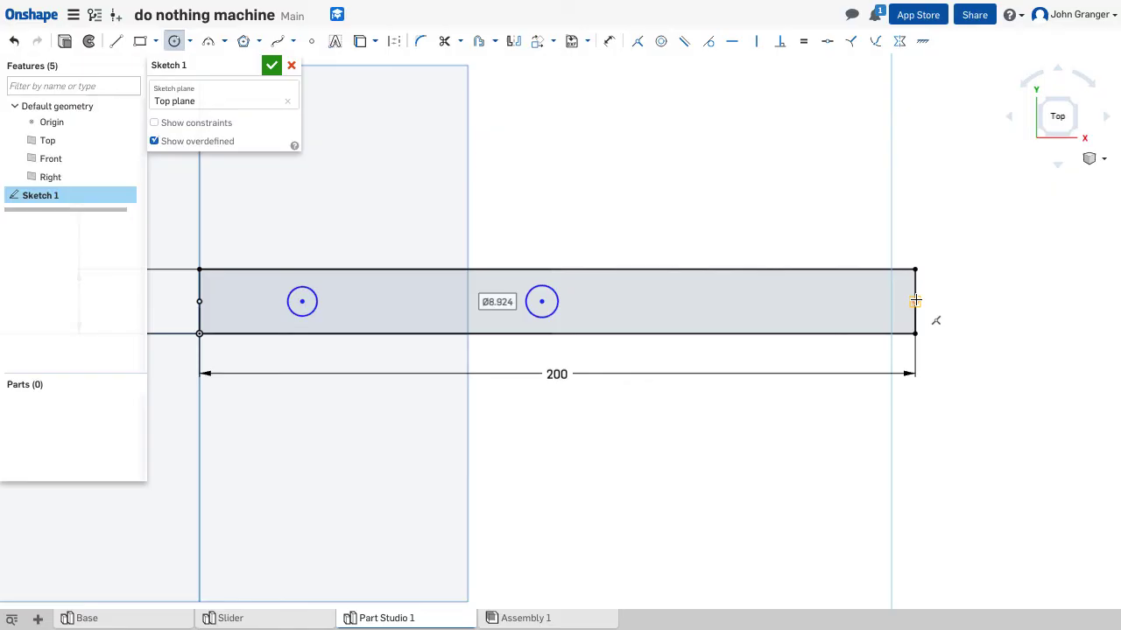
{"action": "left_click", "coordinate": [869, 302]}
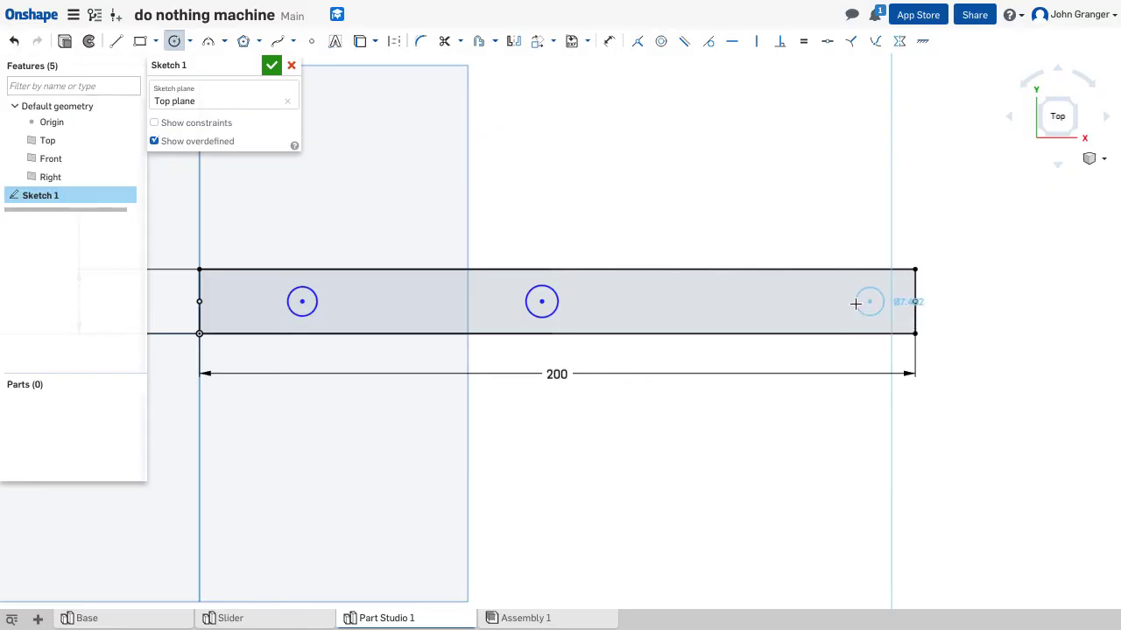
{"action": "left_click", "coordinate": [853, 303]}
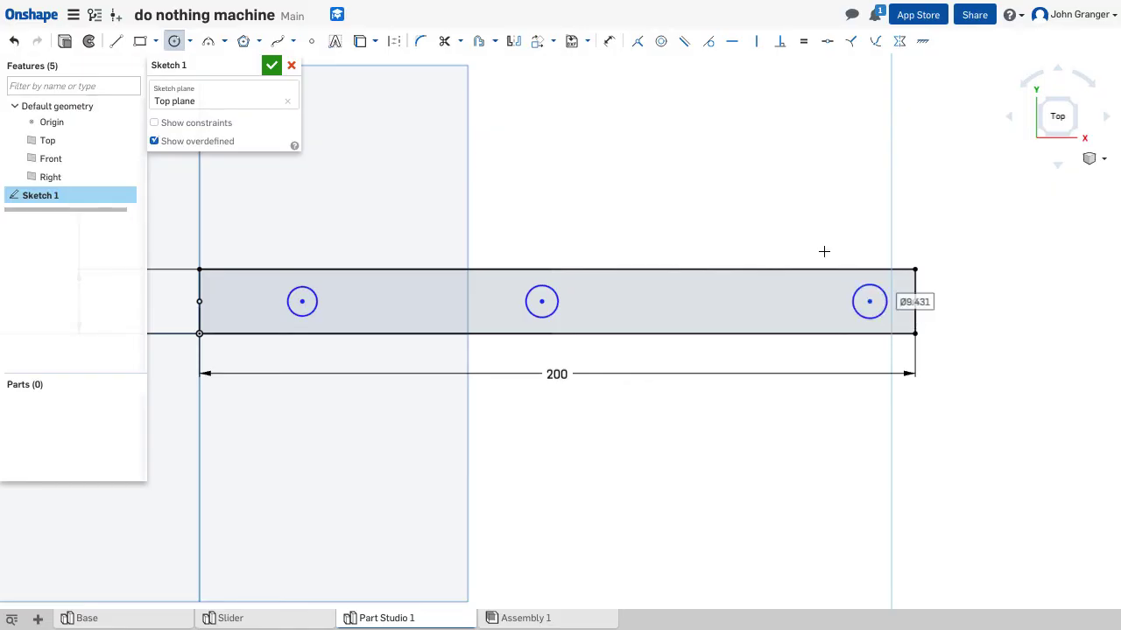
{"action": "right_click", "coordinate": [772, 218]}
{"action": "left_click", "coordinate": [814, 228]}
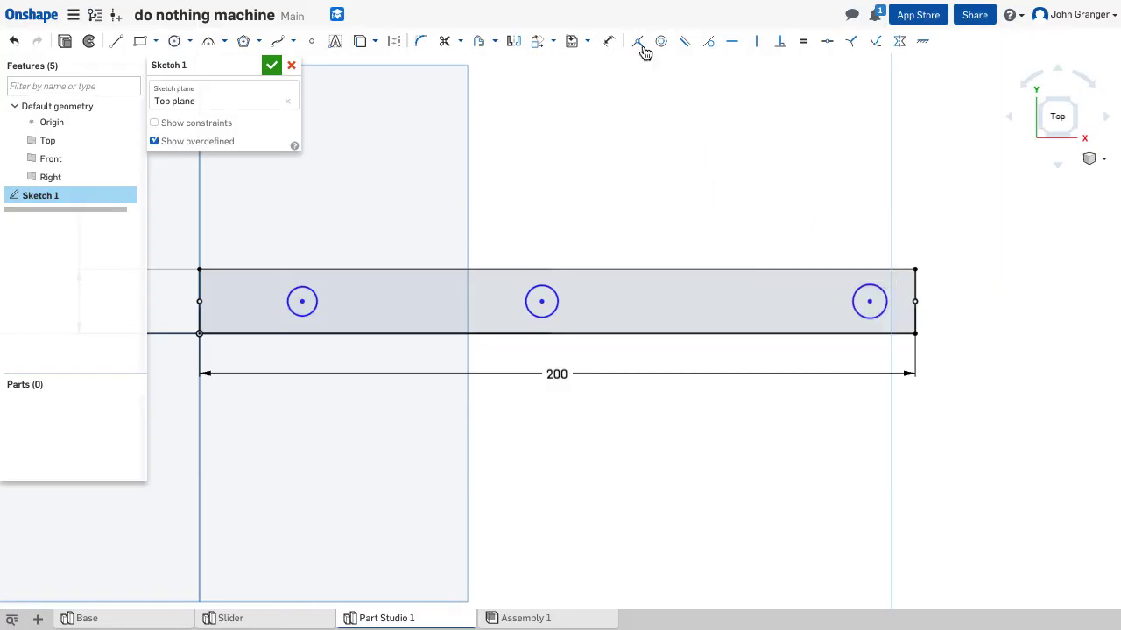
Dimension the left circle to an 8 mm diameter.
{"action": "left_click", "coordinate": [609, 41]}
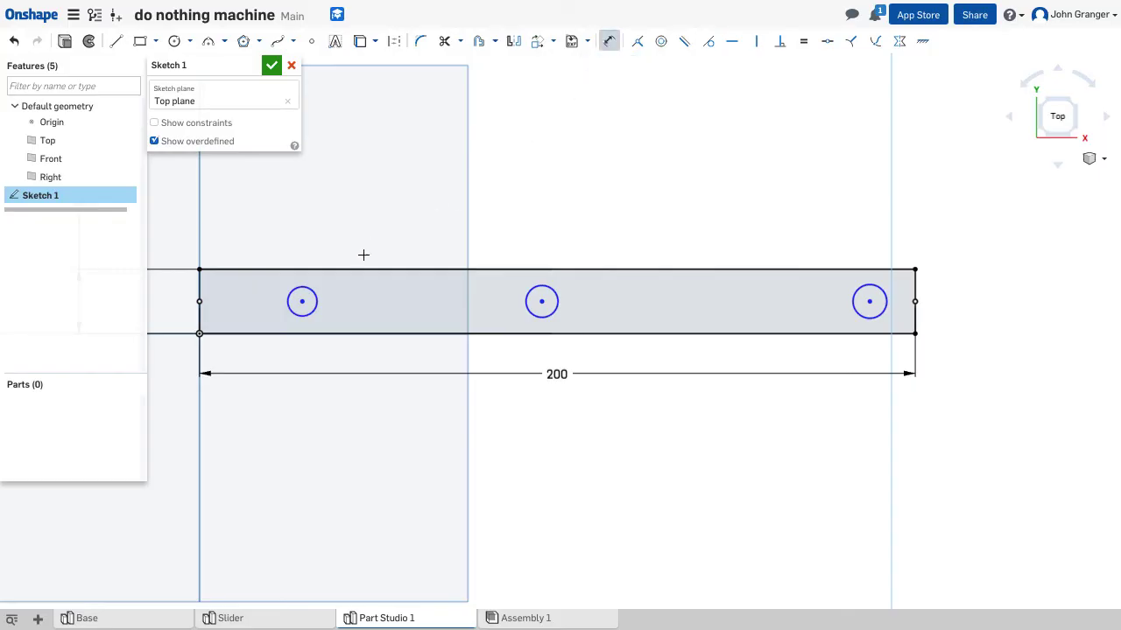
{"action": "left_click", "coordinate": [316, 301]}
{"action": "left_click", "coordinate": [351, 213]}
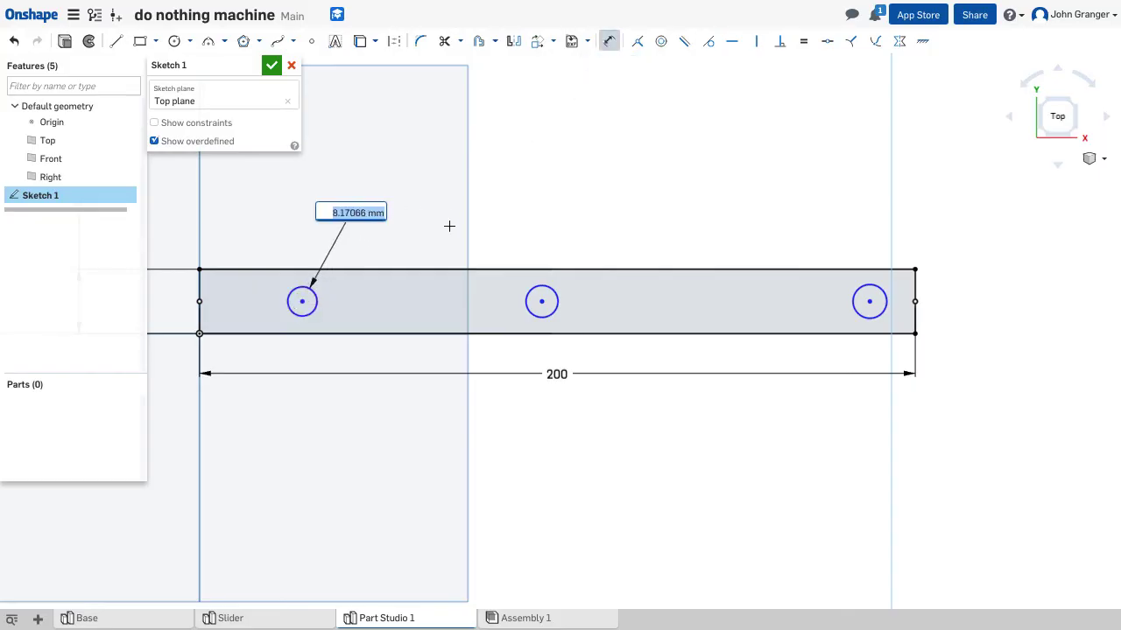
{"action": "type", "text": "8"}
{"action": "key", "text": "Return"}
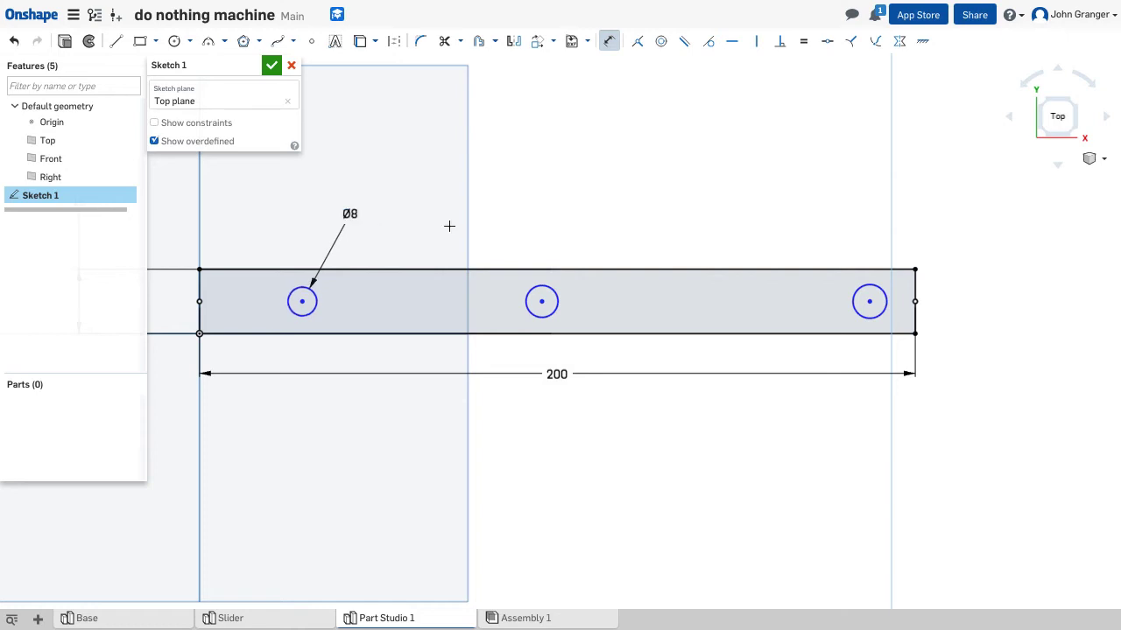
Make the middle and right circles equal in size to the left circle.
{"action": "left_click", "coordinate": [803, 41]}
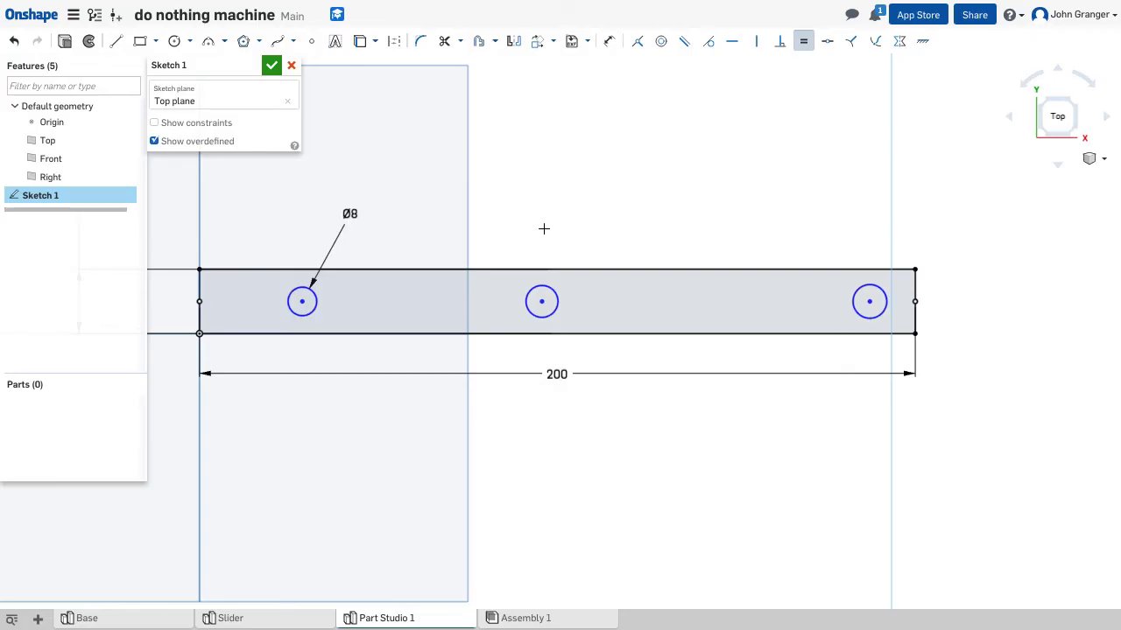
{"action": "left_click", "coordinate": [314, 302]}
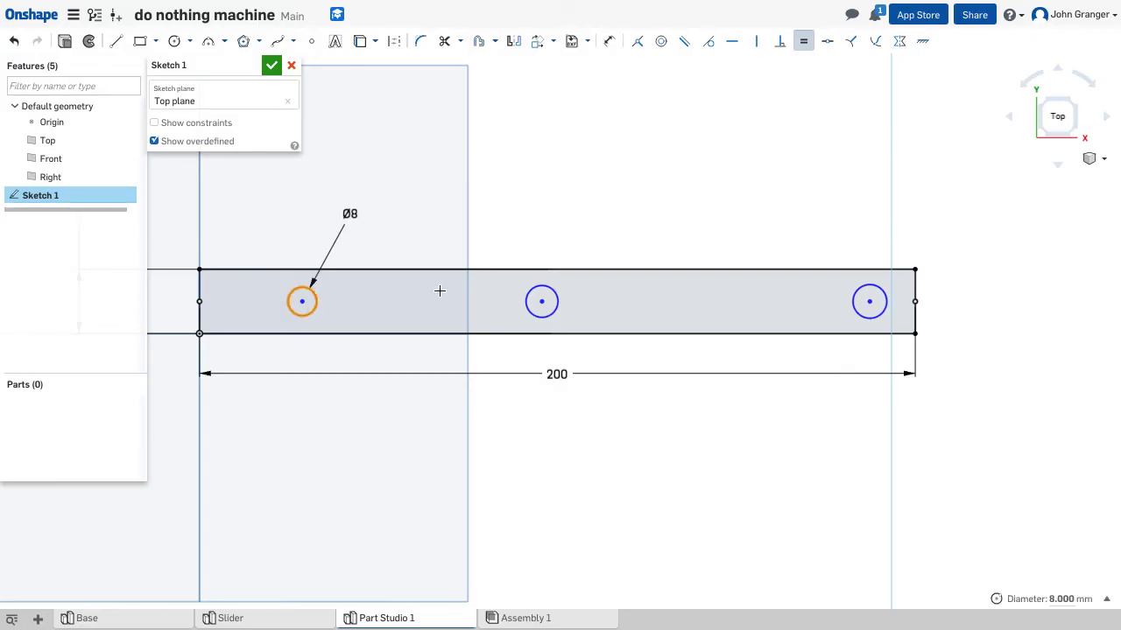
{"action": "left_click", "coordinate": [525, 299]}
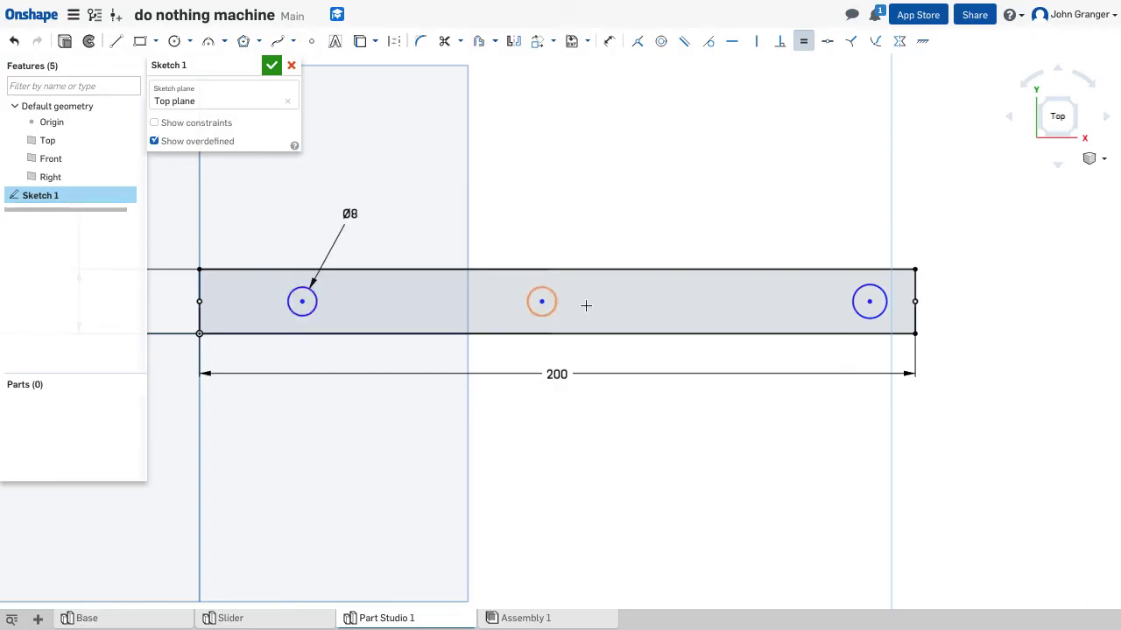
{"action": "left_click", "coordinate": [853, 299]}
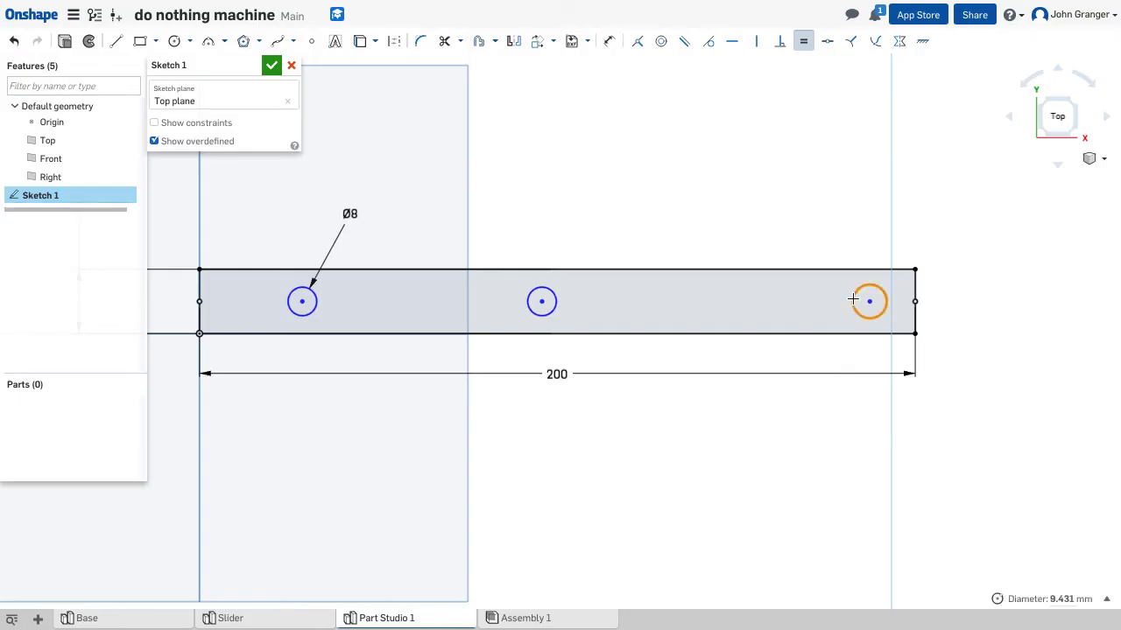
{"action": "left_click", "coordinate": [315, 303]}
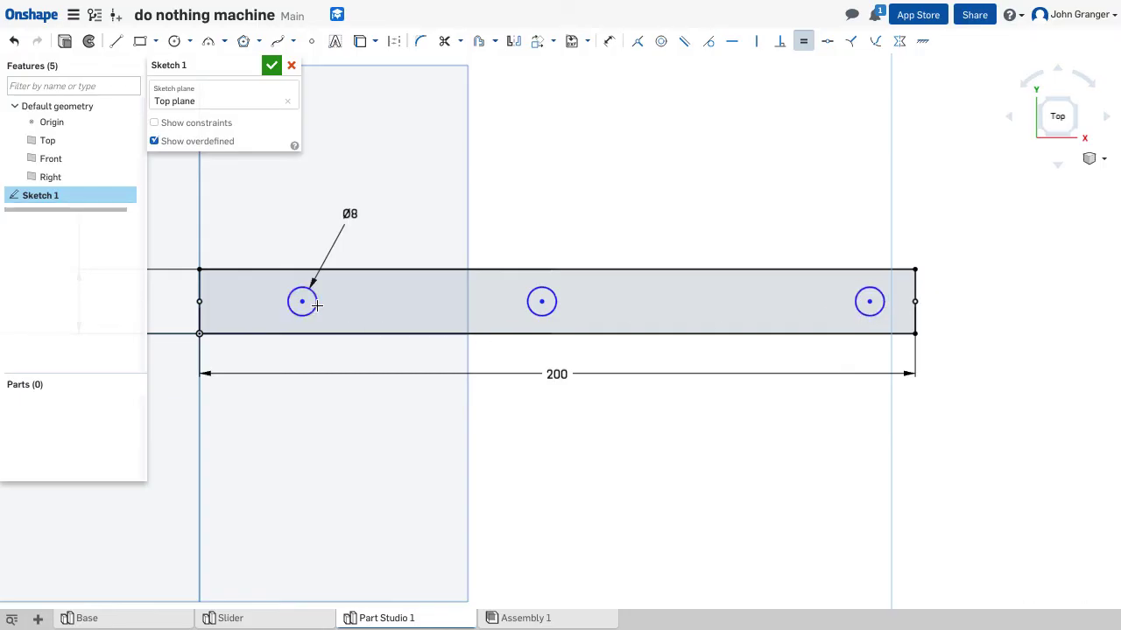
{"action": "right_click", "coordinate": [493, 173]}
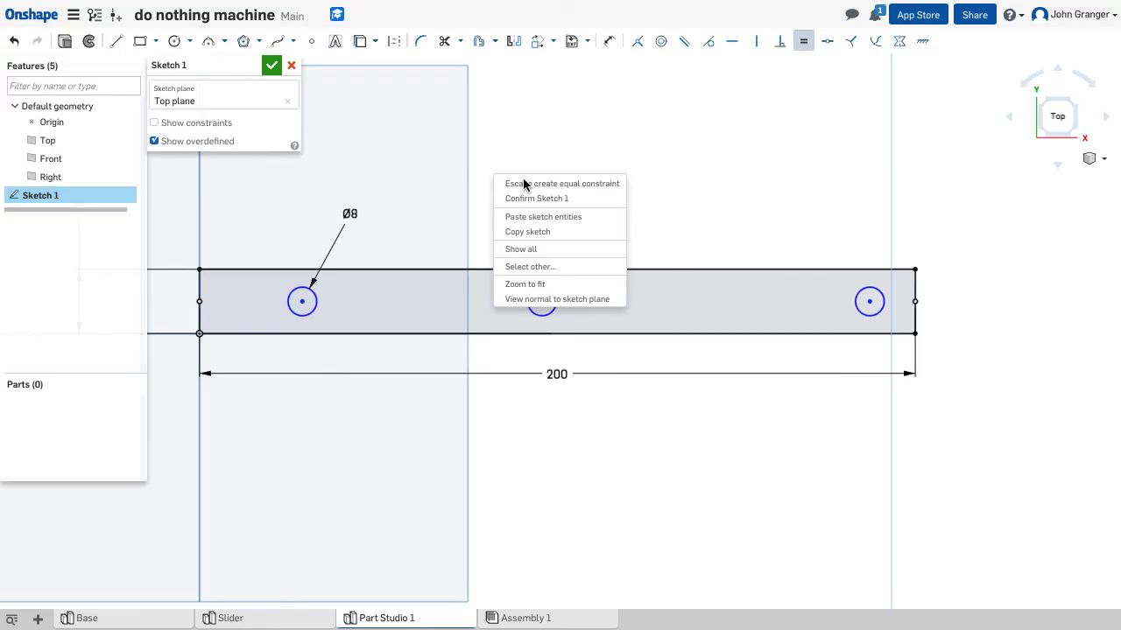
{"action": "left_click", "coordinate": [523, 184]}
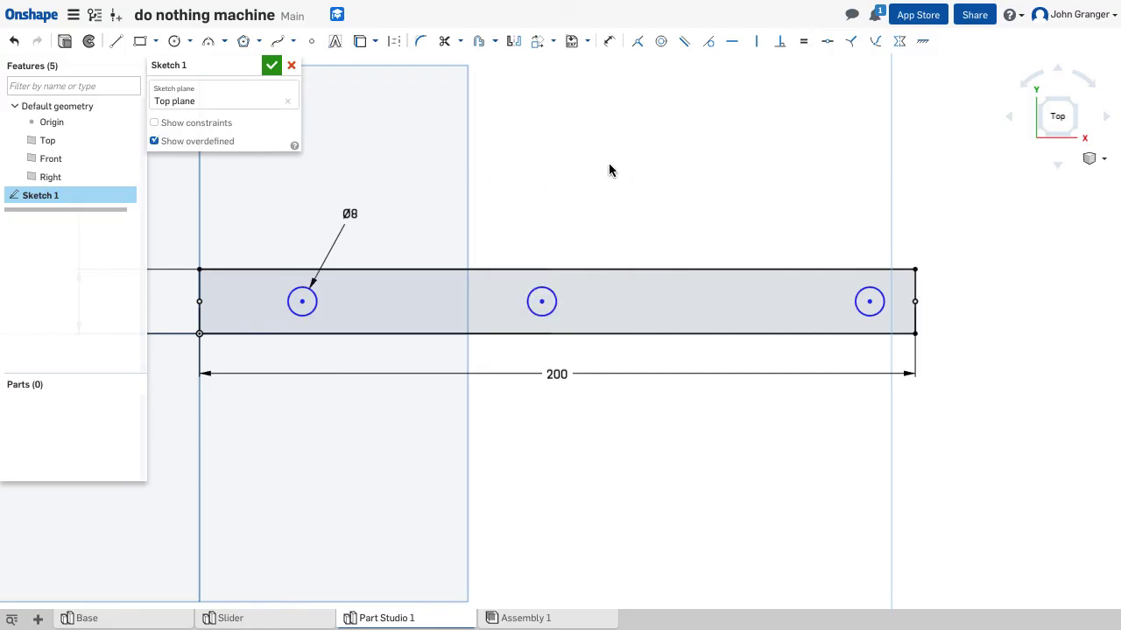
Locate the first hole 12 mm from the left edge and the middle hole 75 mm from it.
{"action": "left_click", "coordinate": [611, 46]}
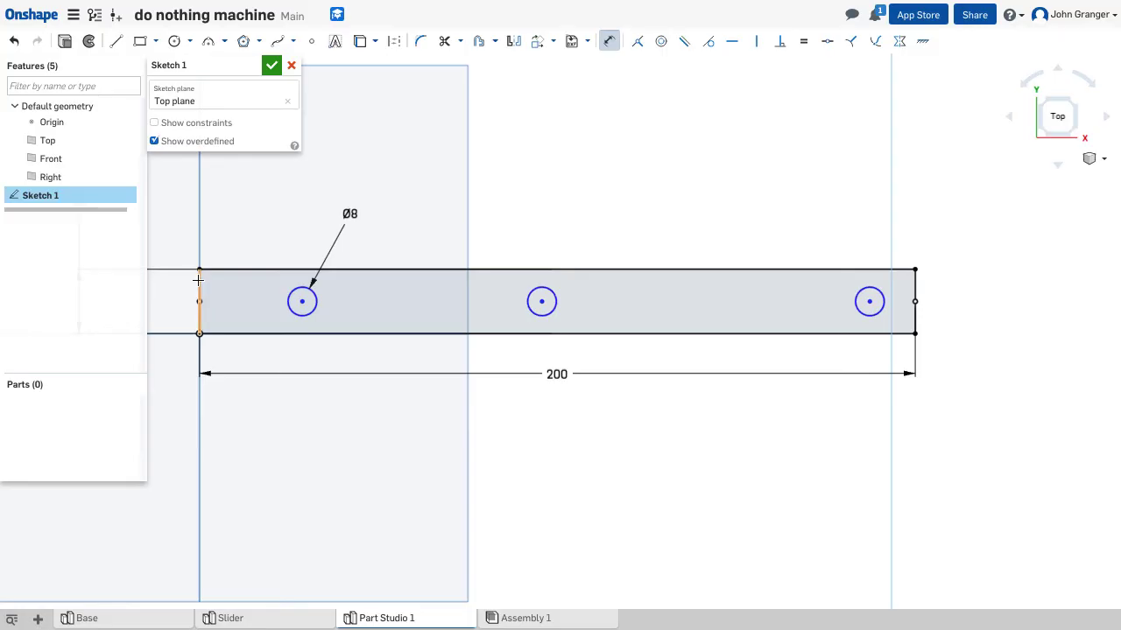
{"action": "left_click", "coordinate": [199, 279]}
{"action": "left_click", "coordinate": [302, 301]}
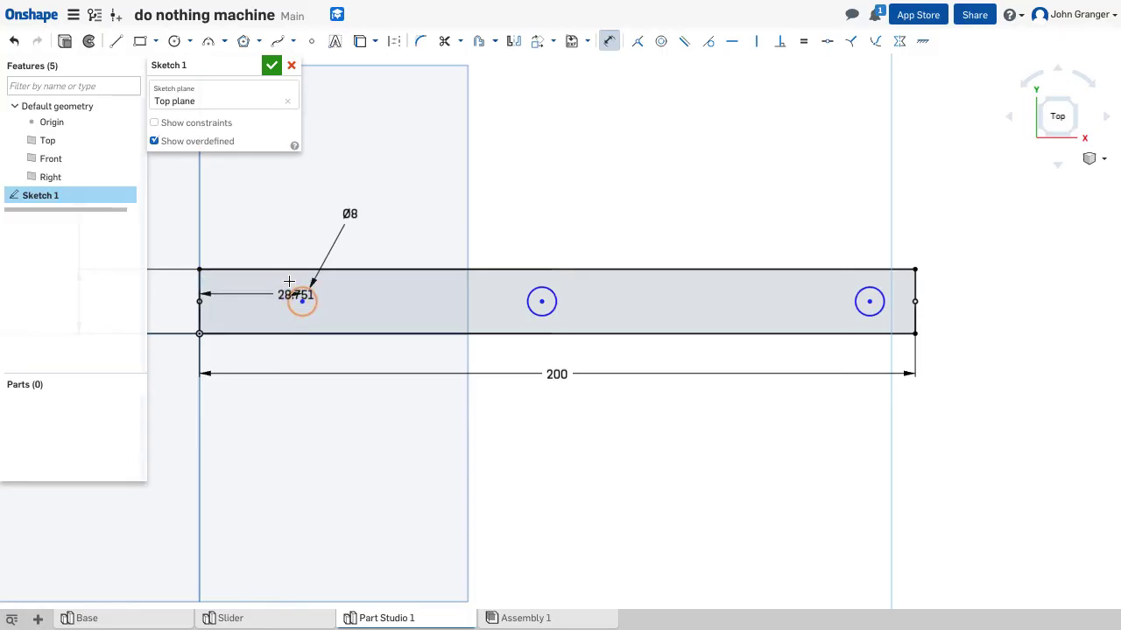
{"action": "left_click", "coordinate": [247, 246]}
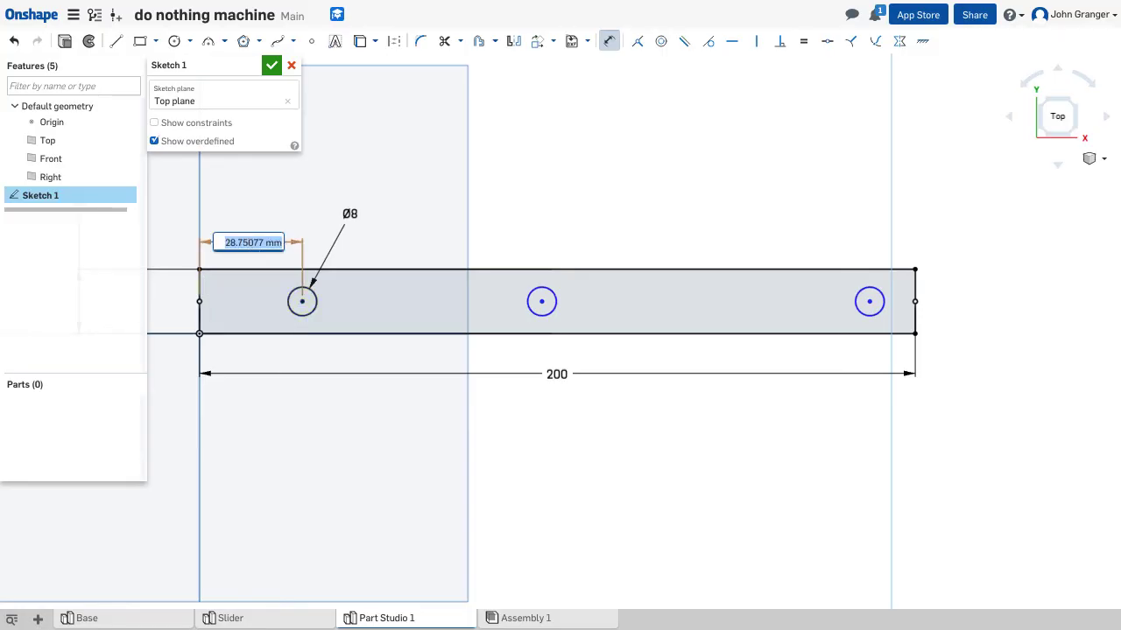
{"action": "type", "text": "12"}
{"action": "key", "text": "Return"}
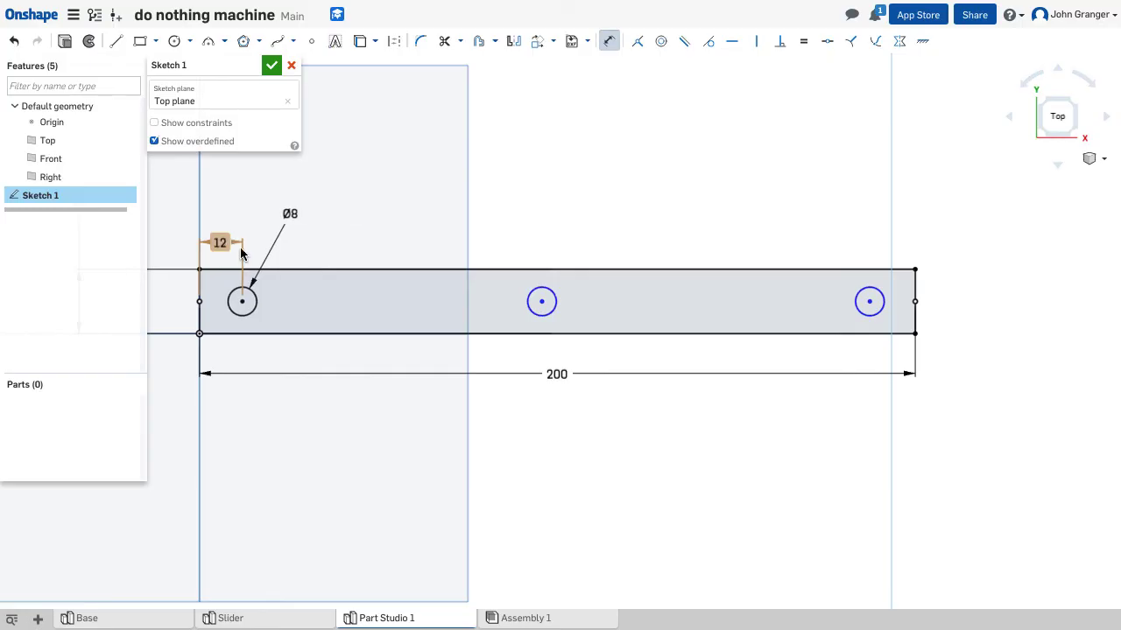
{"action": "left_click", "coordinate": [242, 301]}
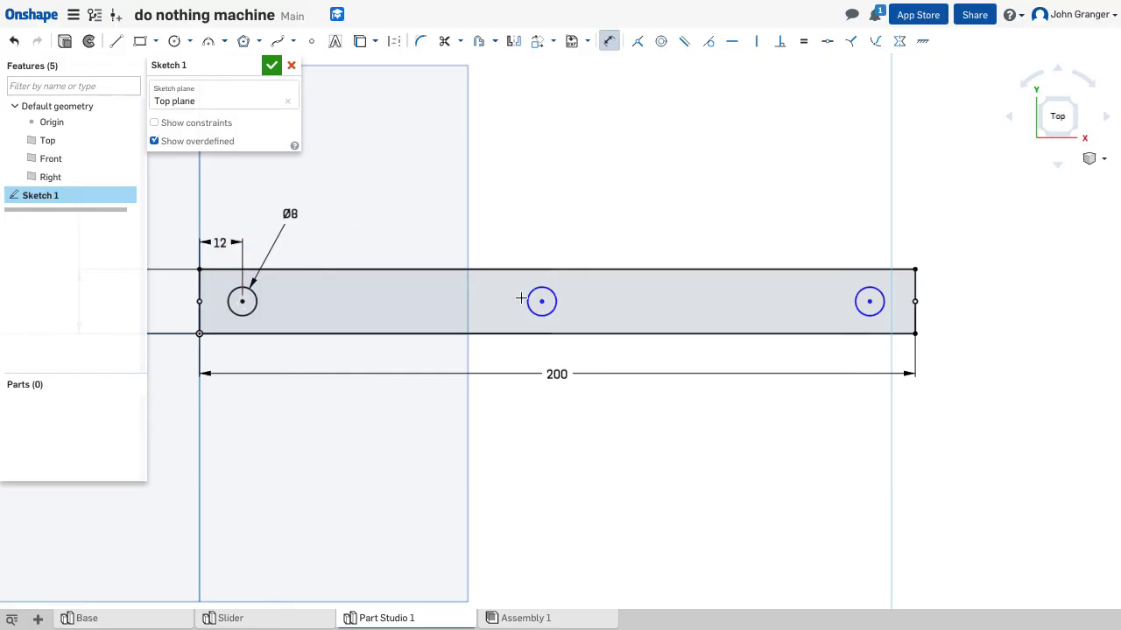
{"action": "left_click", "coordinate": [542, 301]}
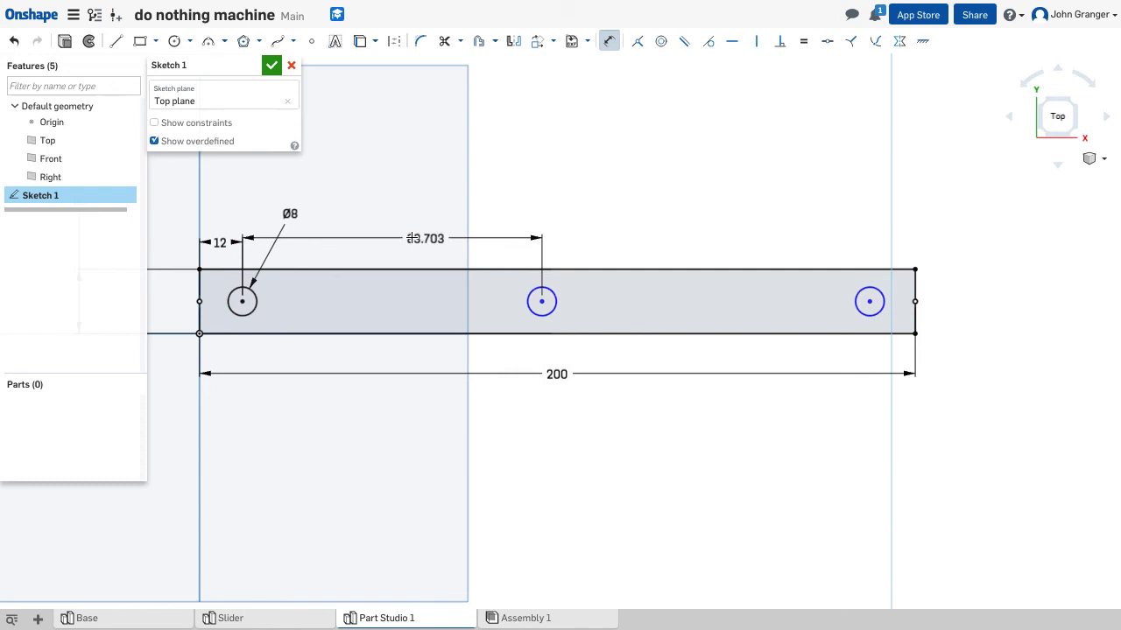
{"action": "left_click", "coordinate": [381, 244]}
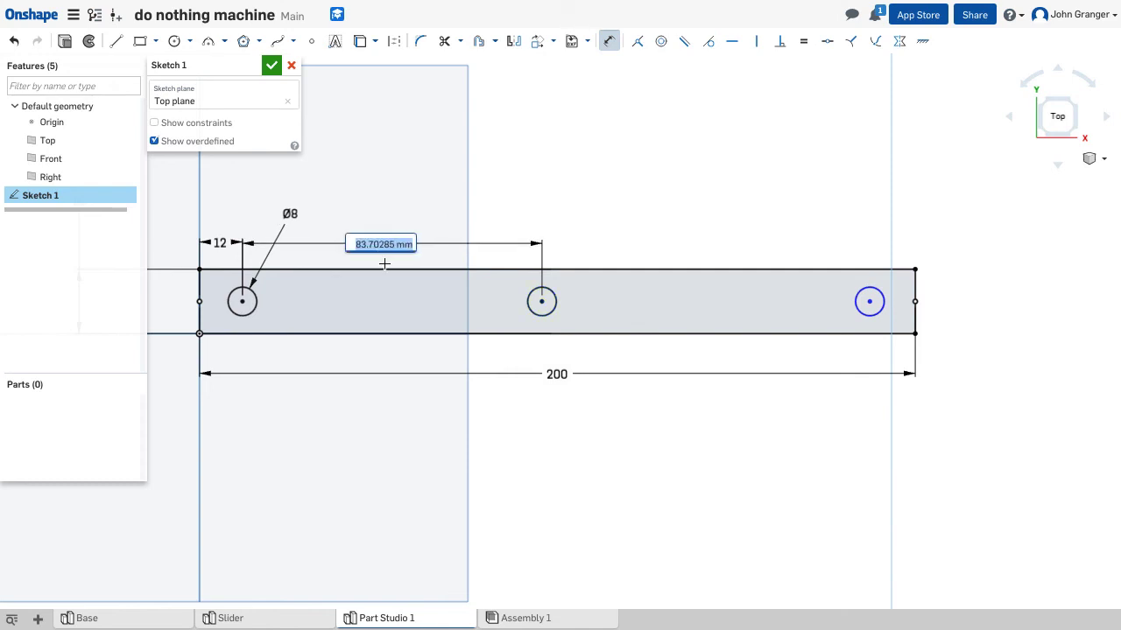
{"action": "type", "text": "75"}
{"action": "key", "text": "Return"}
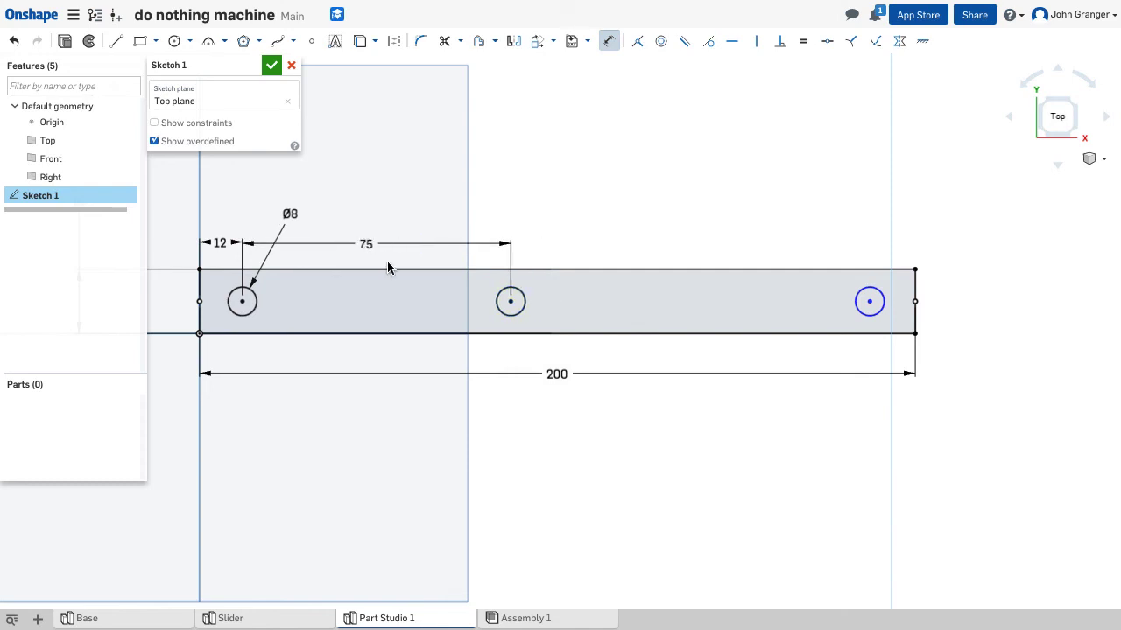
Locate the right hole 10 mm from the bar's right edge.
{"action": "left_click", "coordinate": [917, 284]}
{"action": "left_click", "coordinate": [883, 301]}
{"action": "left_click", "coordinate": [884, 242]}
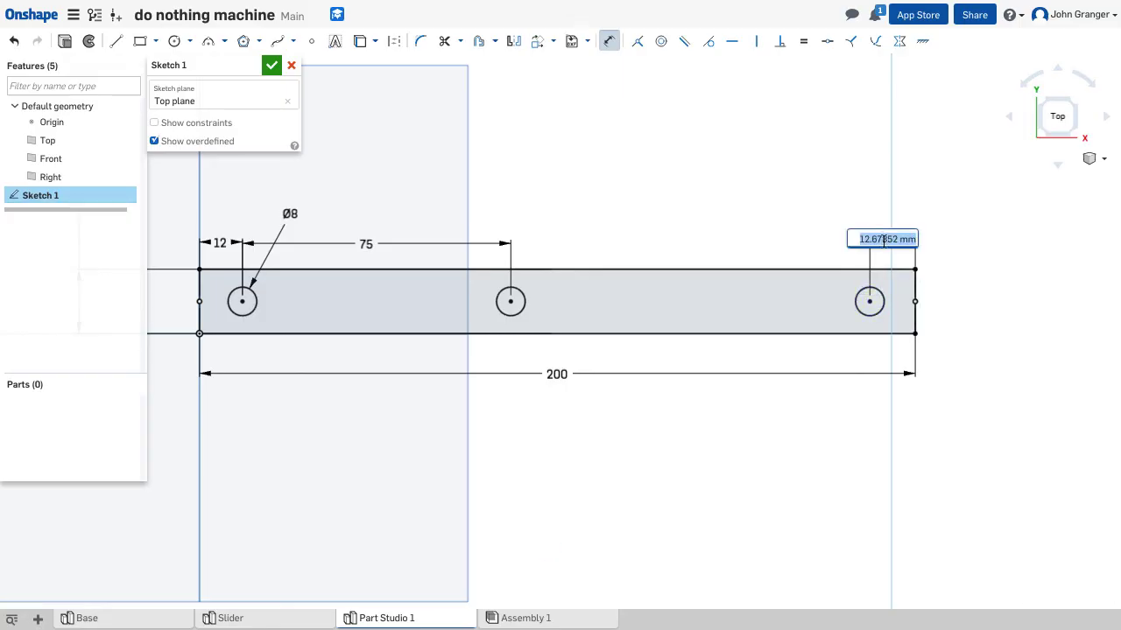
{"action": "type", "text": "10"}
{"action": "key", "text": "Return"}
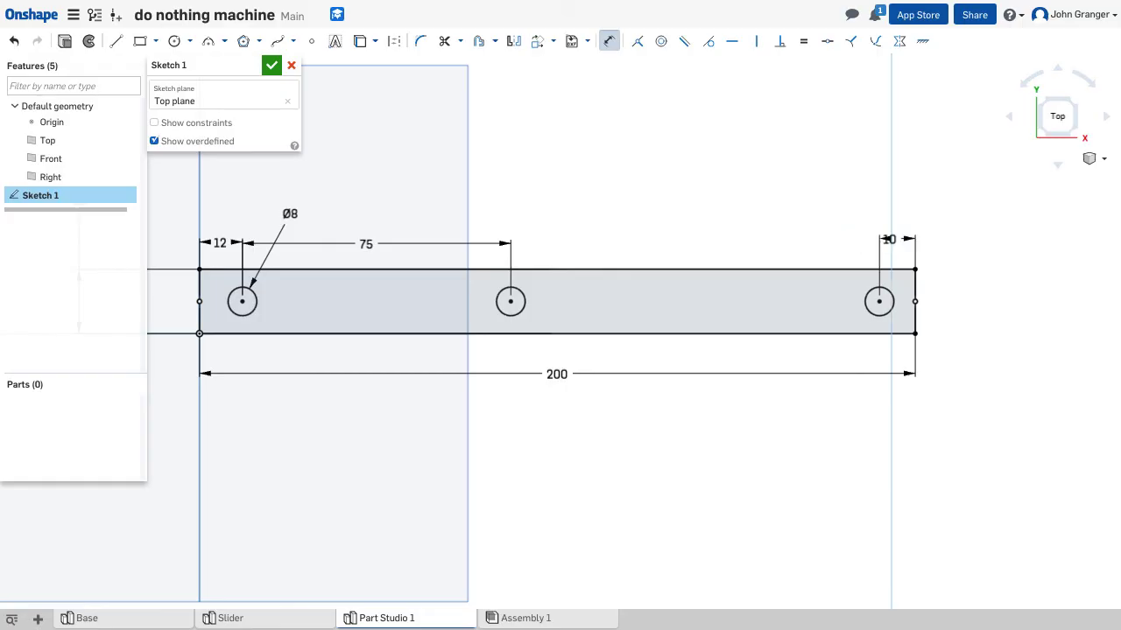
{"action": "right_click", "coordinate": [964, 207]}
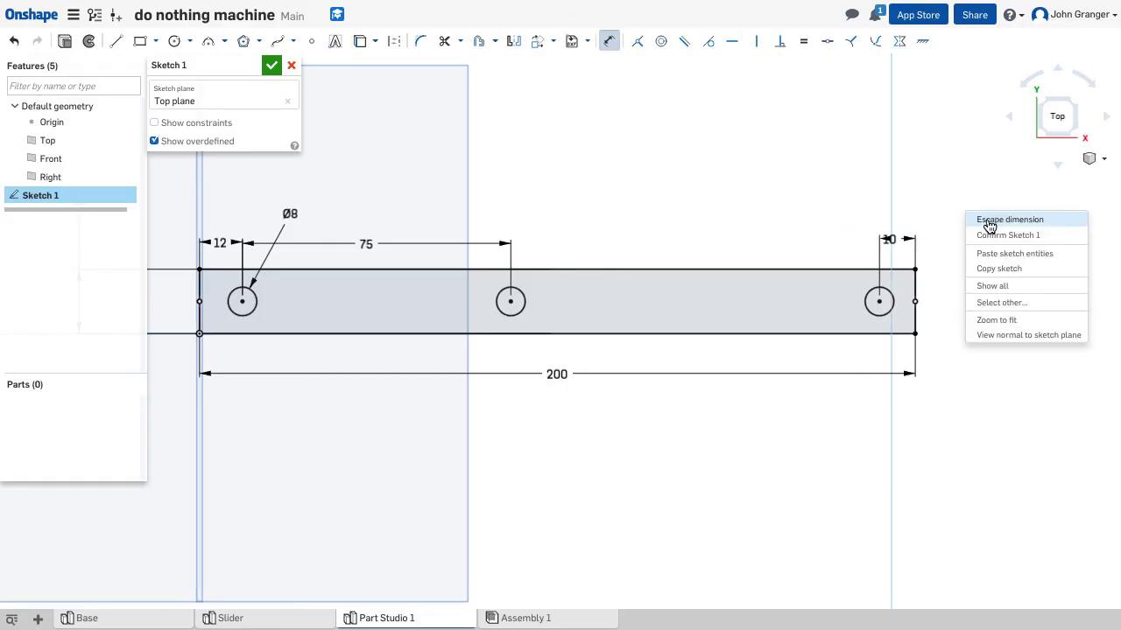
{"action": "left_click", "coordinate": [986, 219]}
{"action": "left_click_drag", "start_coordinate": [891, 237], "coordinate": [827, 233]}
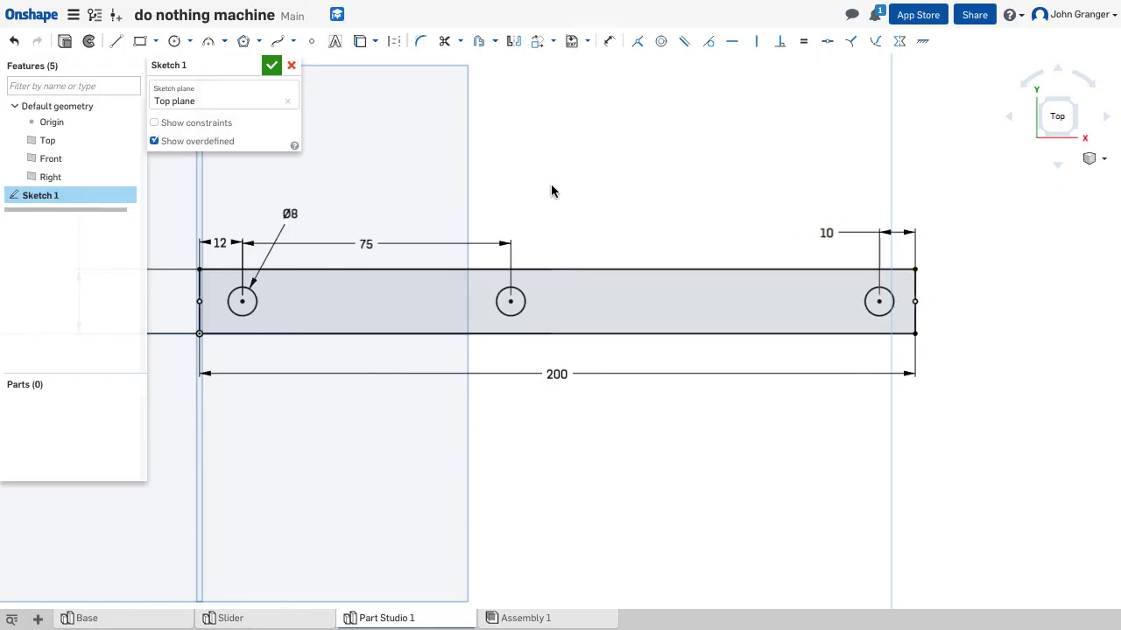
Accept Sketch 1 and switch to an isometric view.
{"action": "left_click", "coordinate": [272, 66]}
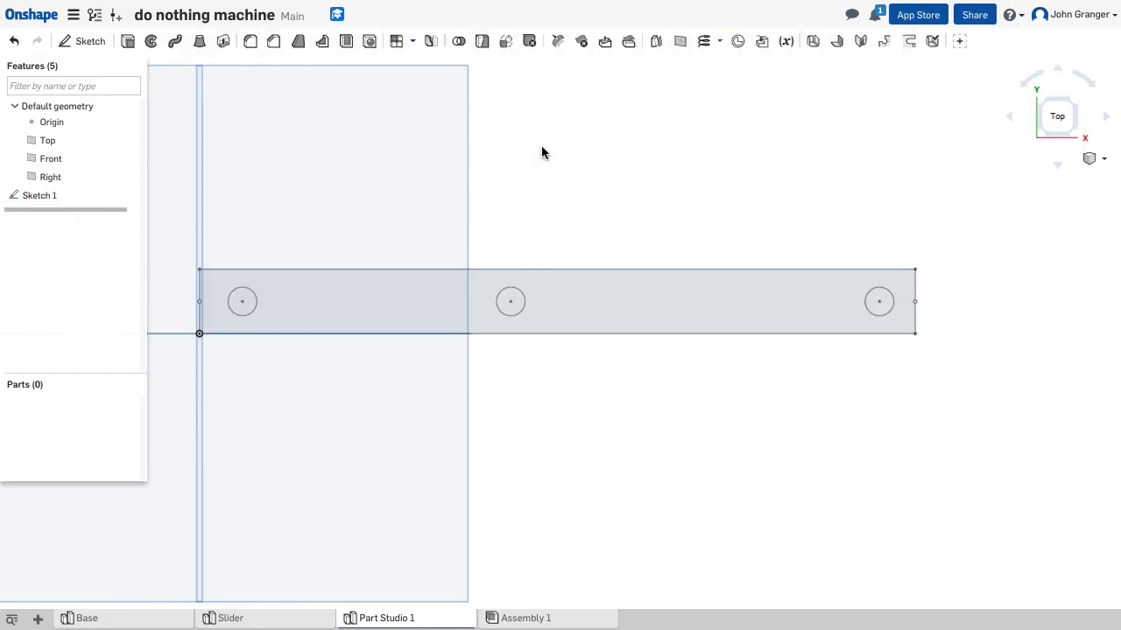
{"action": "right_click", "coordinate": [561, 157]}
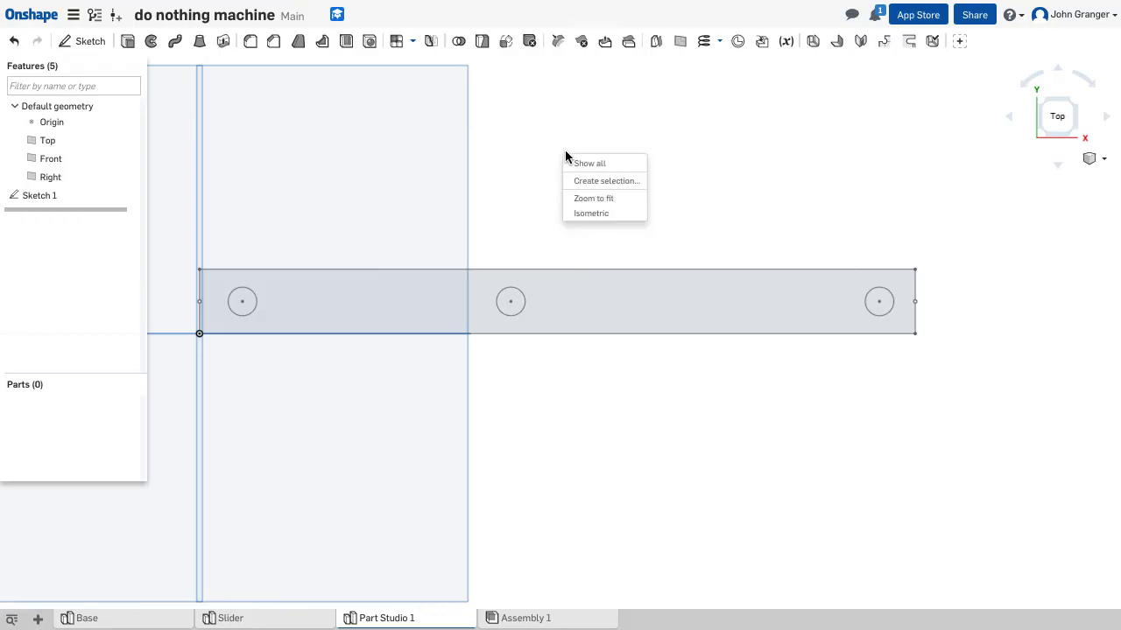
{"action": "left_click", "coordinate": [610, 214]}
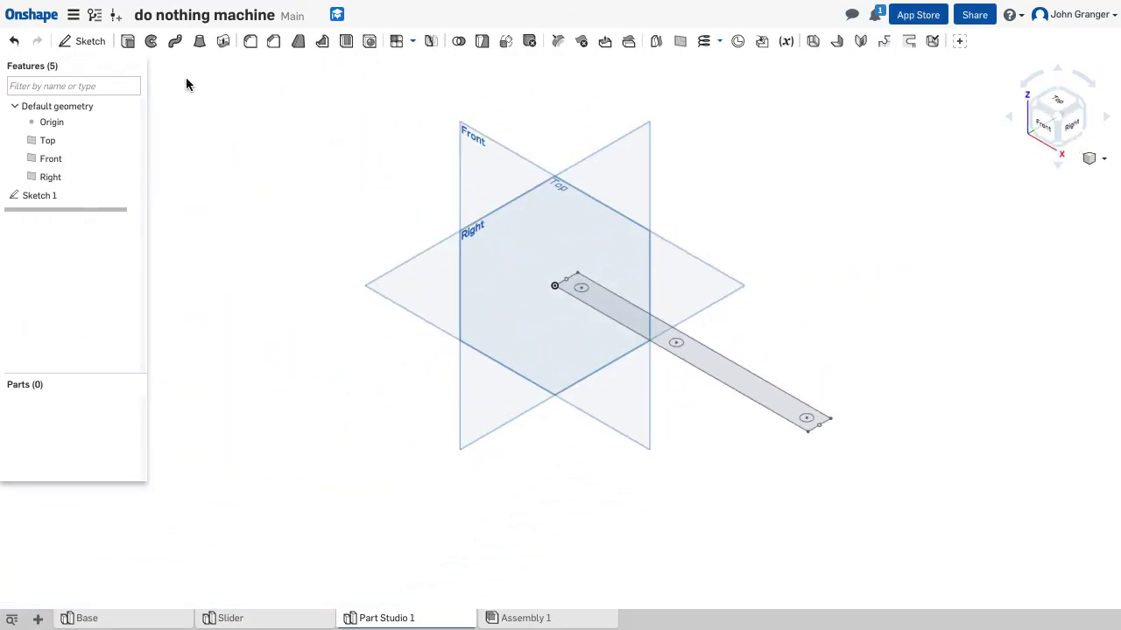
Extrude the bar sketch region to a 6 mm depth as Extrude 1.
{"action": "left_click", "coordinate": [128, 41]}
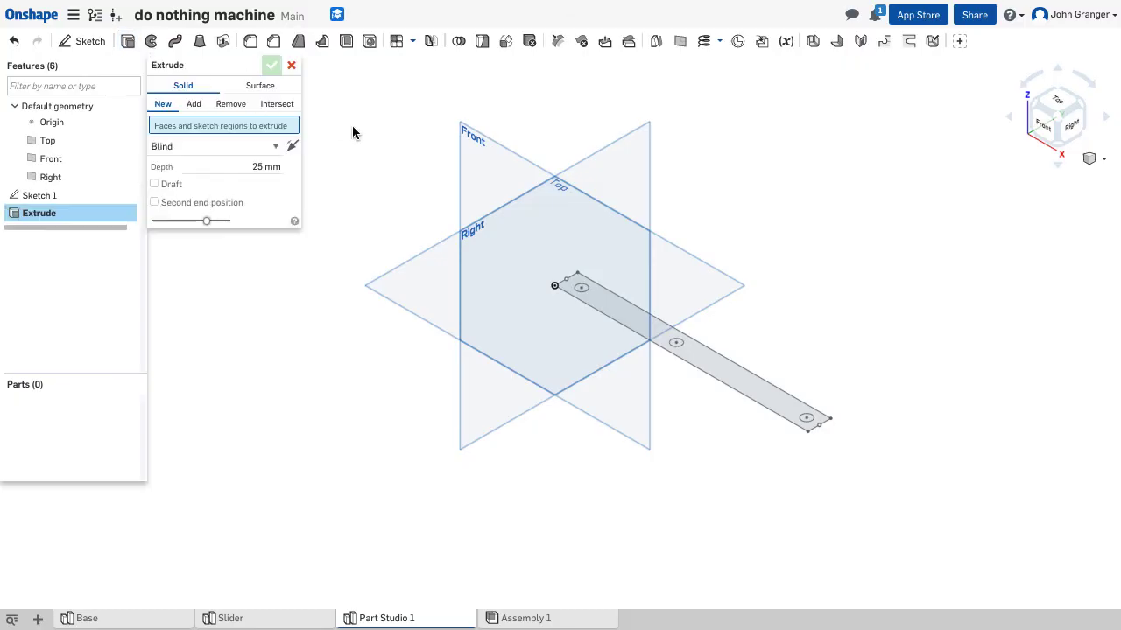
{"action": "left_click", "coordinate": [620, 322]}
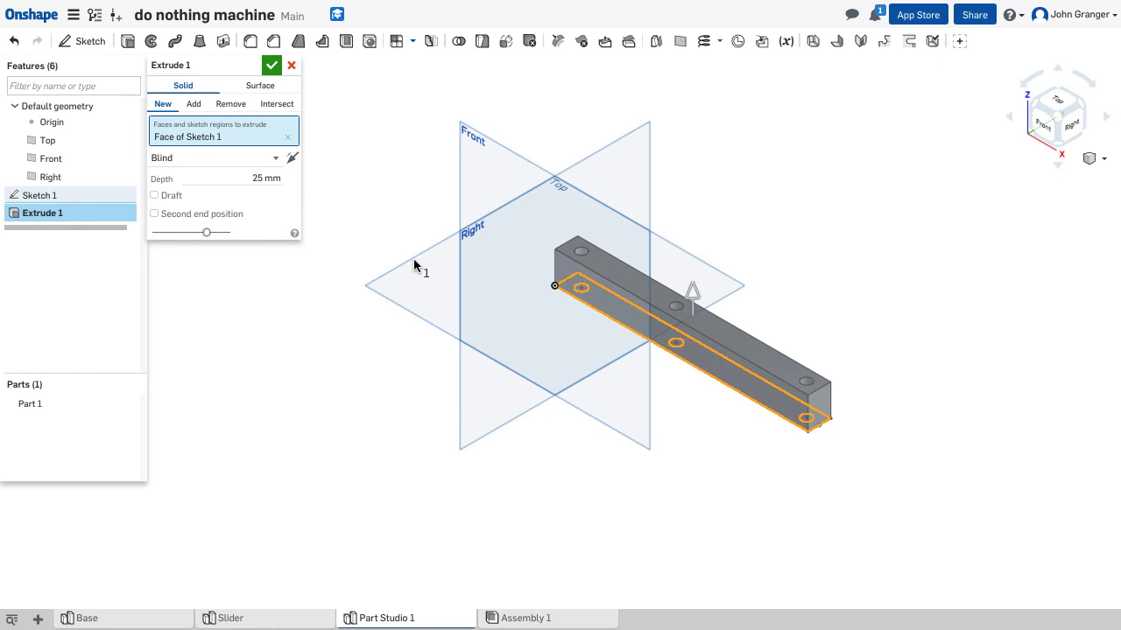
{"action": "left_click", "coordinate": [241, 175]}
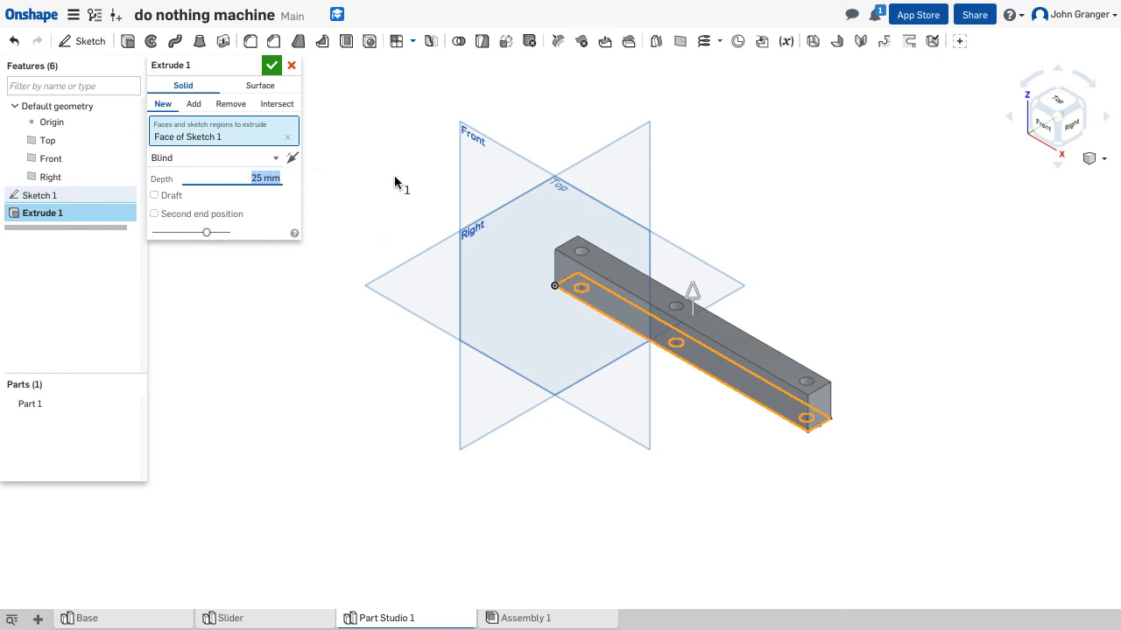
{"action": "type", "text": "6"}
{"action": "key", "text": "Return"}
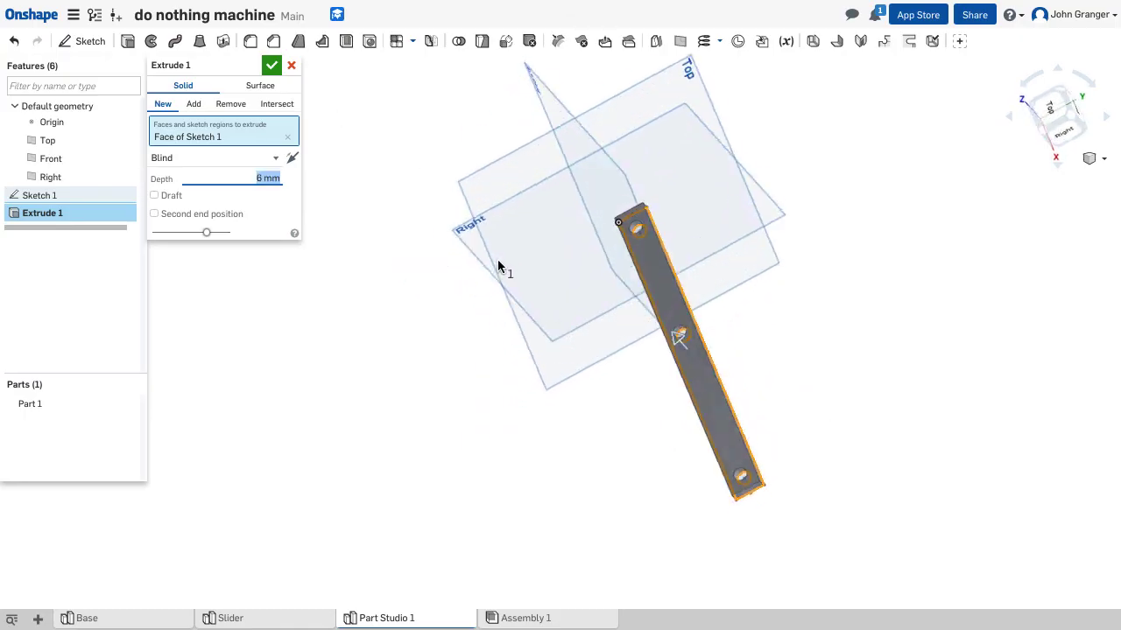
{"action": "right_click_drag", "start_coordinate": [497, 259], "coordinate": [390, 125]}
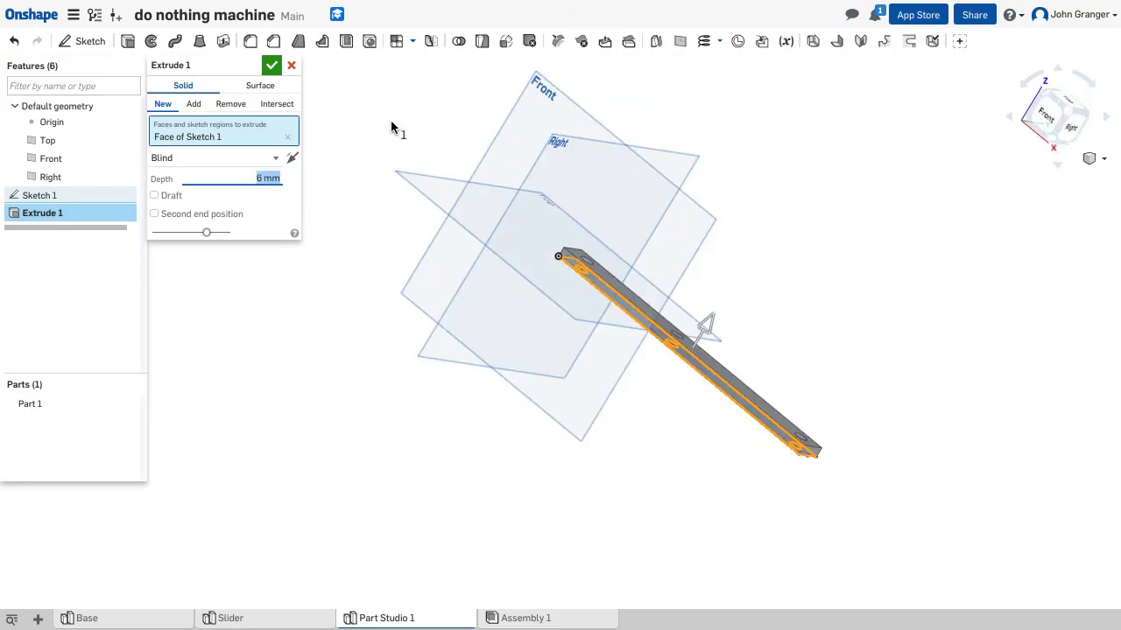
{"action": "left_click", "coordinate": [270, 67]}
{"action": "right_click_drag", "start_coordinate": [750, 315], "coordinate": [718, 308]}
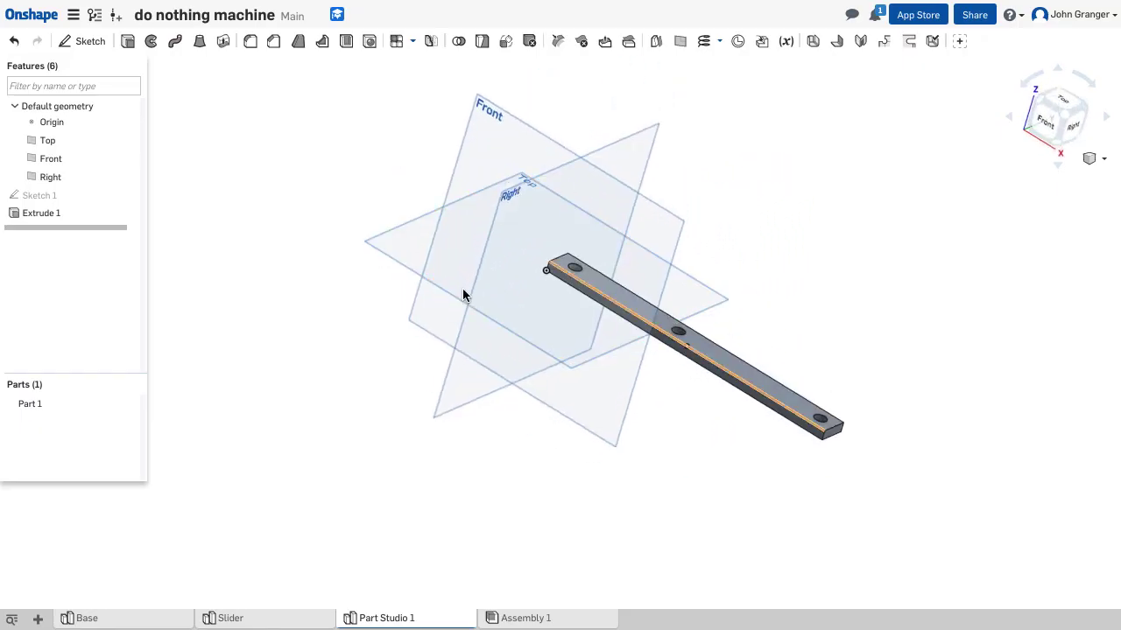
Return to the isometric view and hide the default Top, Front and Right planes.
{"action": "right_click", "coordinate": [333, 245]}
{"action": "left_click", "coordinate": [356, 298]}
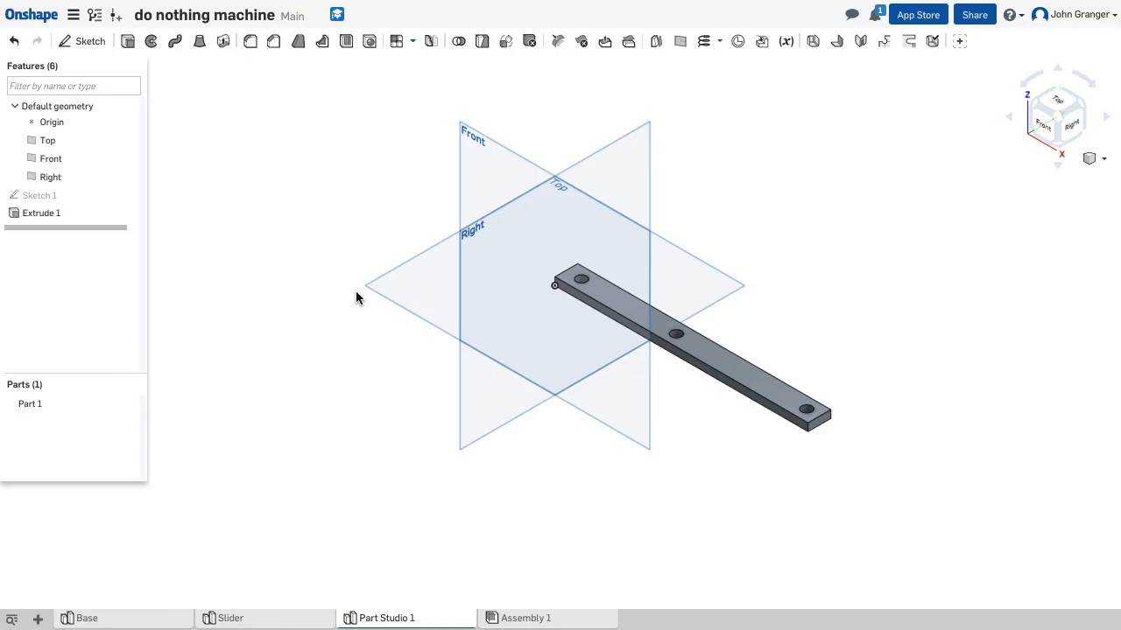
{"action": "key", "text": "p"}
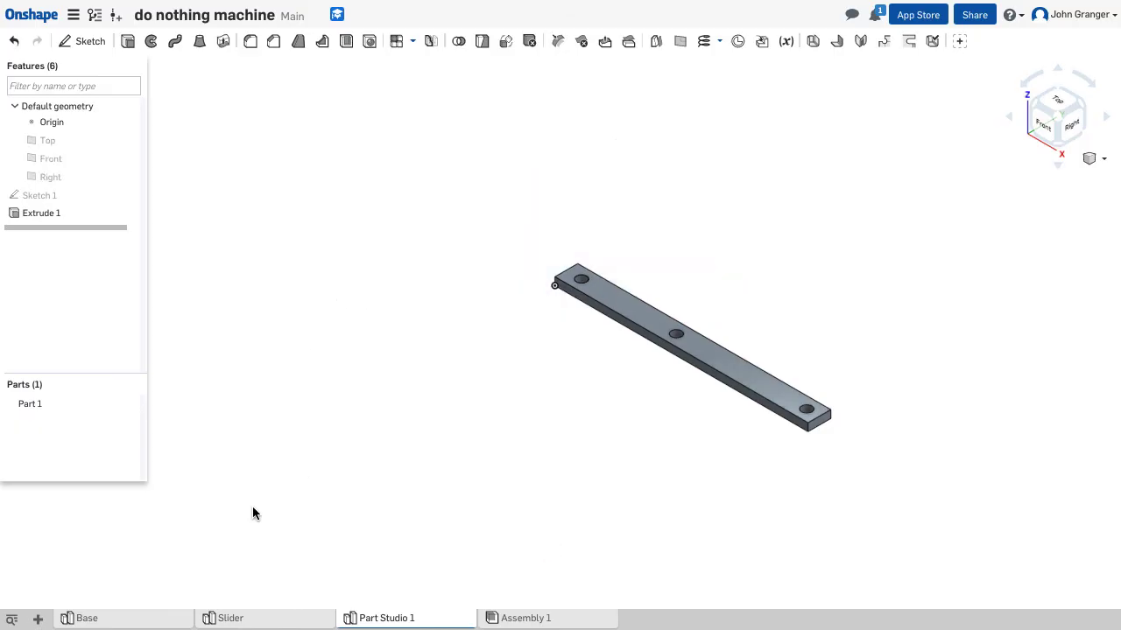
Rename the Part Studio 1 tab to 'Handle'.
{"action": "mouse_move", "coordinate": [416, 621]}
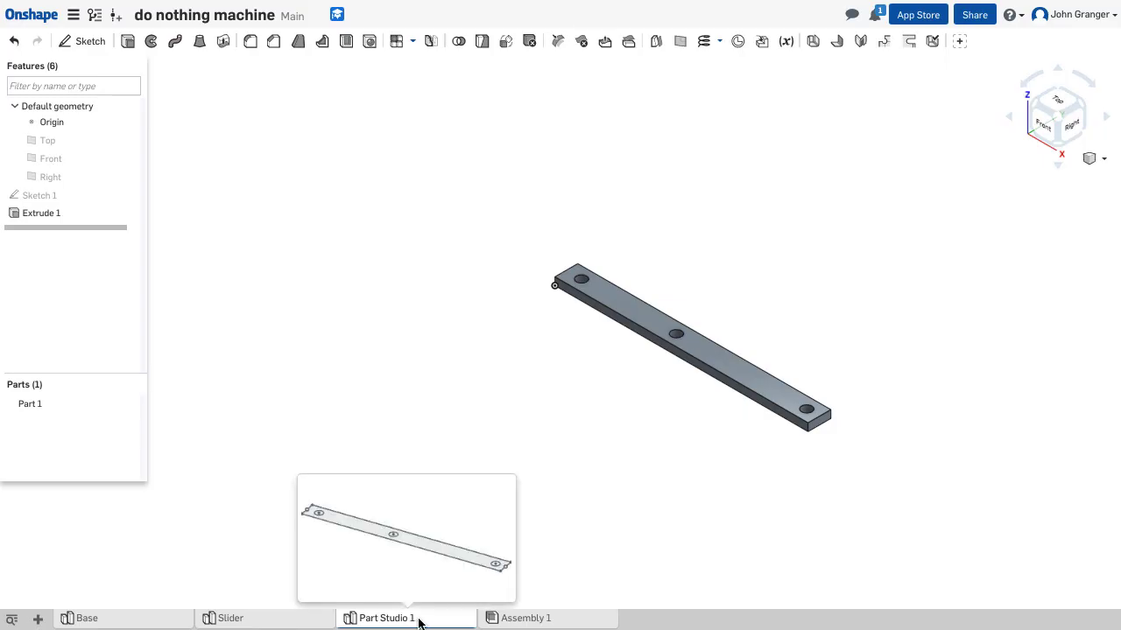
{"action": "right_click", "coordinate": [418, 622]}
{"action": "left_click", "coordinate": [397, 477]}
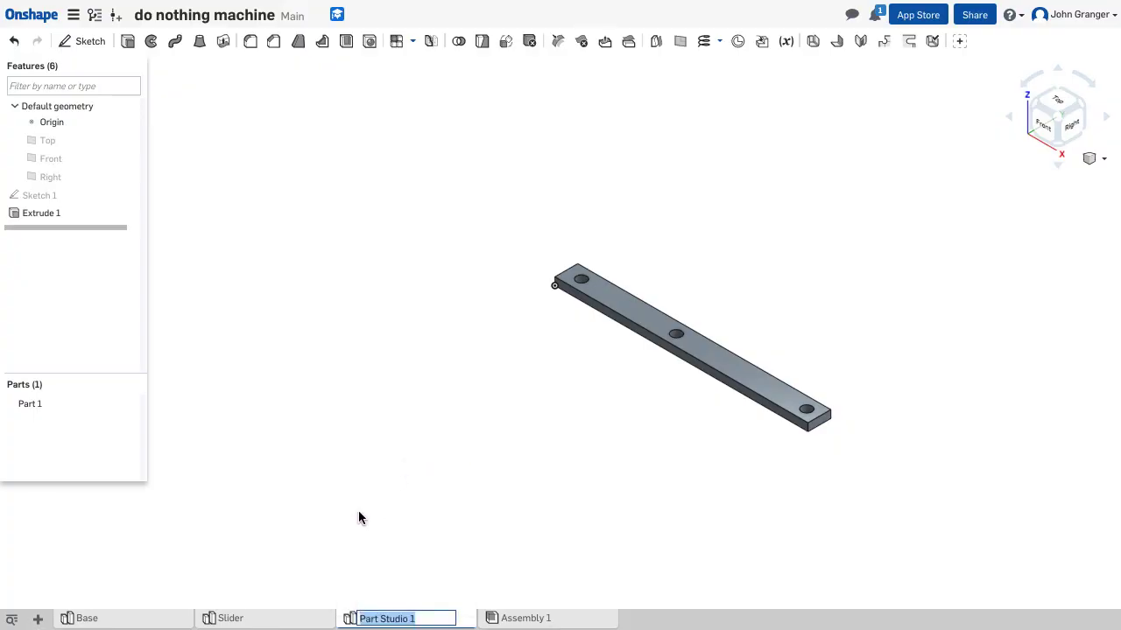
{"action": "type", "text": "Handle"}
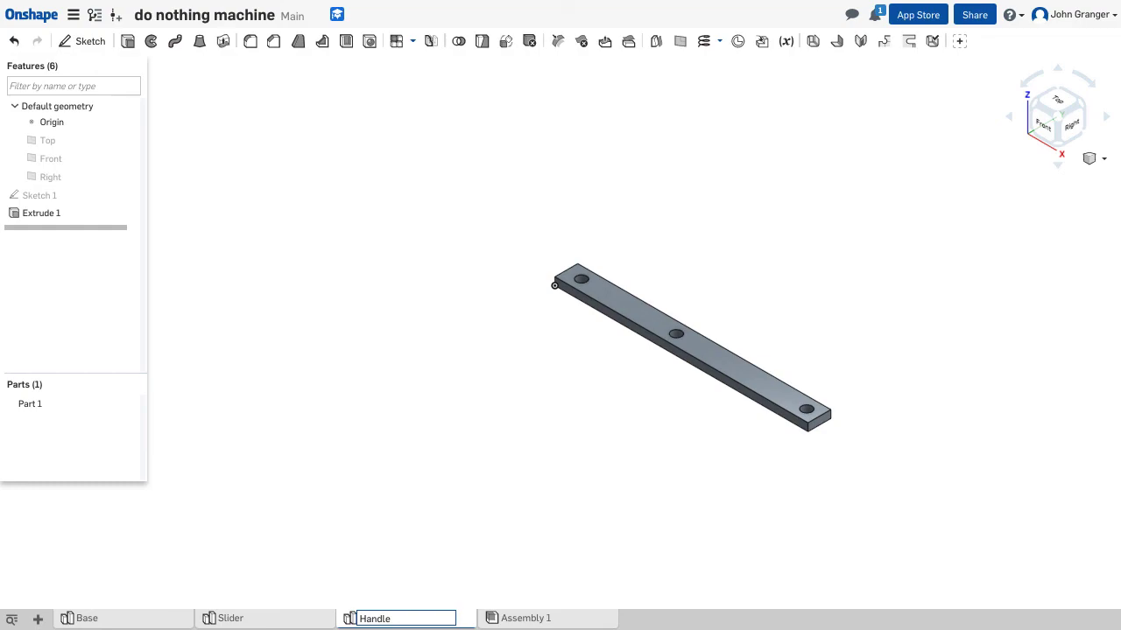
{"action": "key", "text": "Return"}
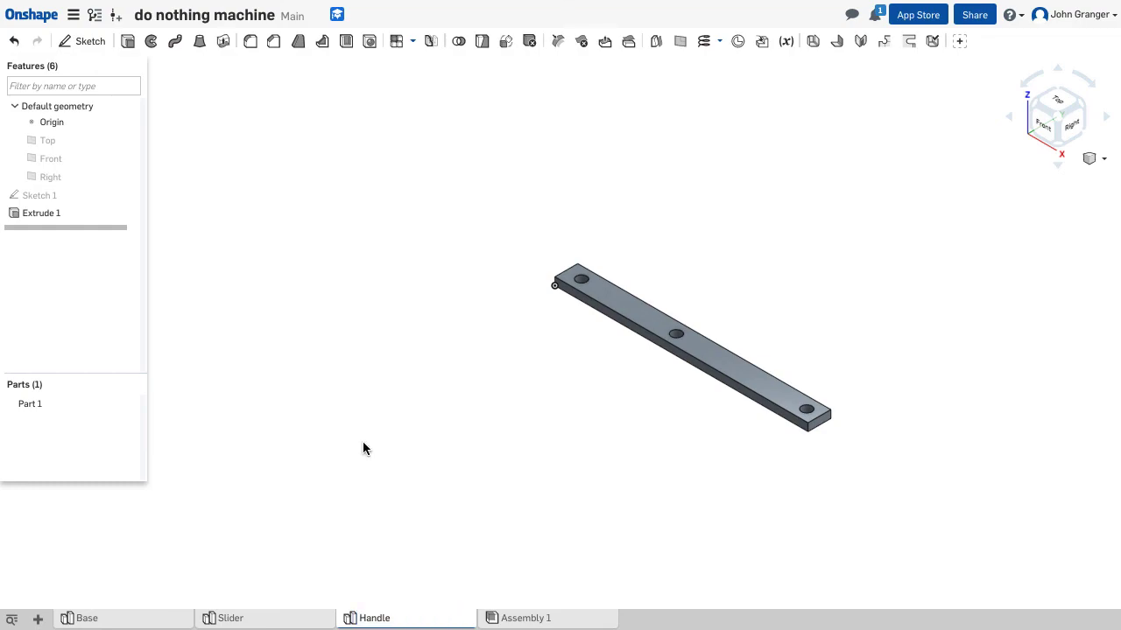